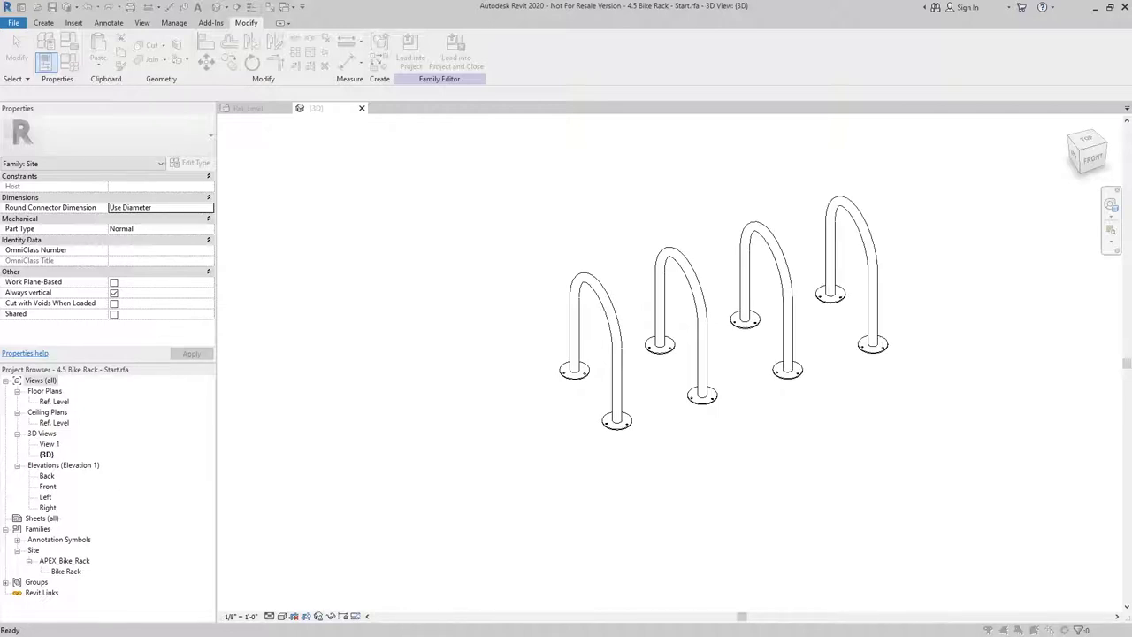
- Close the {3D} view tab so the Ref. Level floor plan with the rack loop is active
{"action": "left_click", "coordinate": [360, 108]}
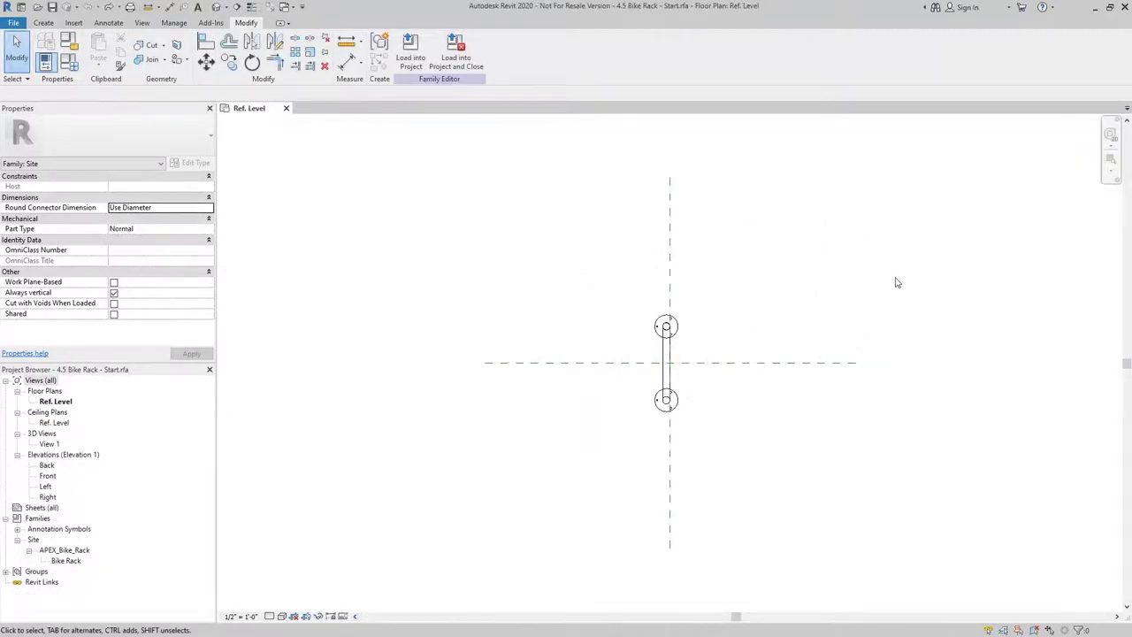
- Draw a vertical reference plane (RP) about 3'-11" to the right of the rack loop
{"action": "key", "text": "r"}
{"action": "key", "text": "p"}
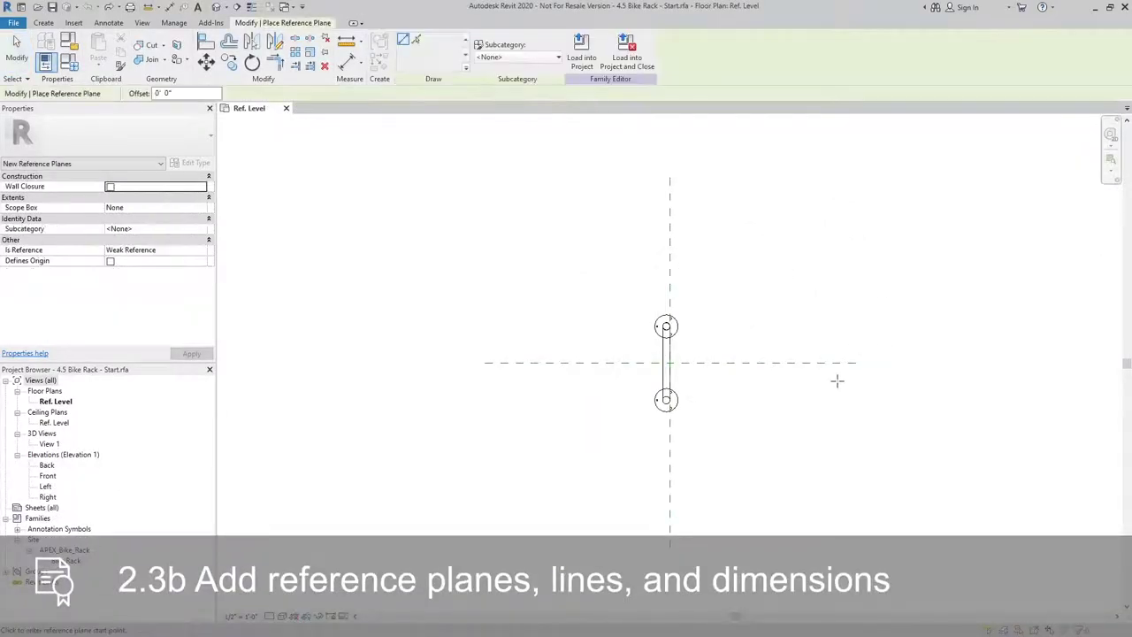
{"action": "left_click", "coordinate": [817, 413]}
{"action": "left_click", "coordinate": [816, 272]}
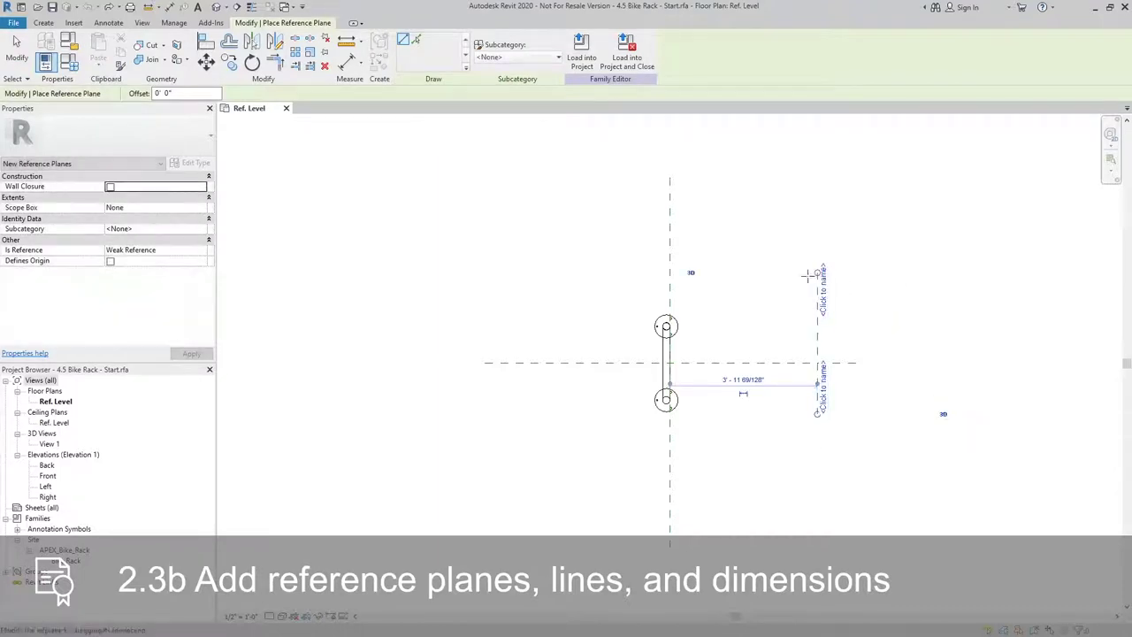
{"action": "key", "text": "Escape"}
{"action": "key", "text": "Escape"}
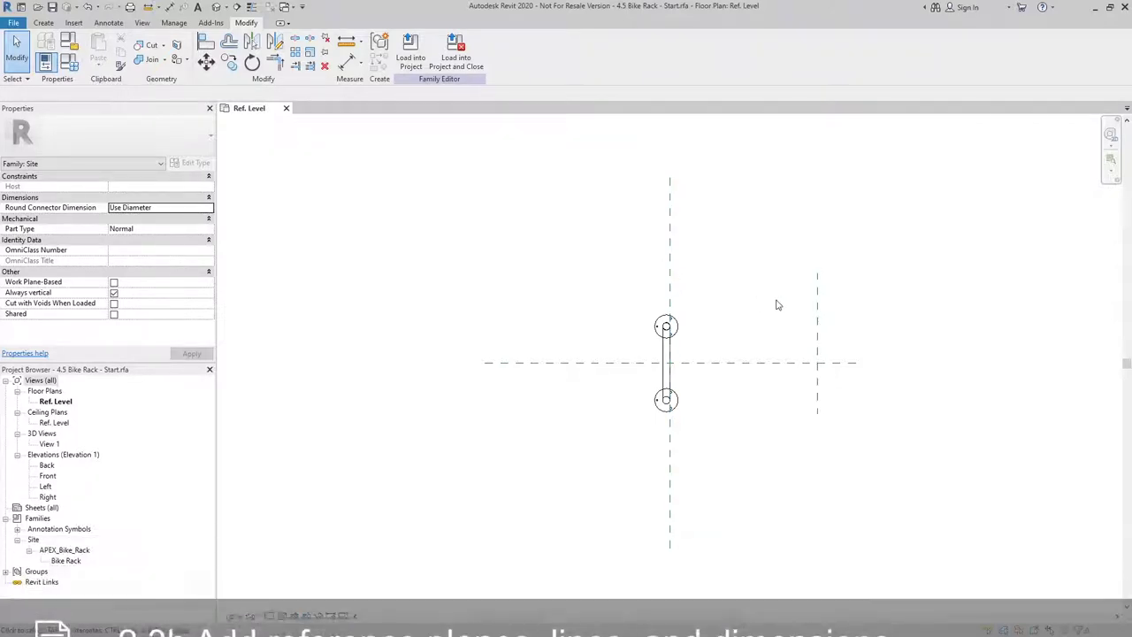
- Dimension the centre plane to the right plane above the rack (3' - 11 17/32") and select it
{"action": "key", "text": "d"}
{"action": "key", "text": "i"}
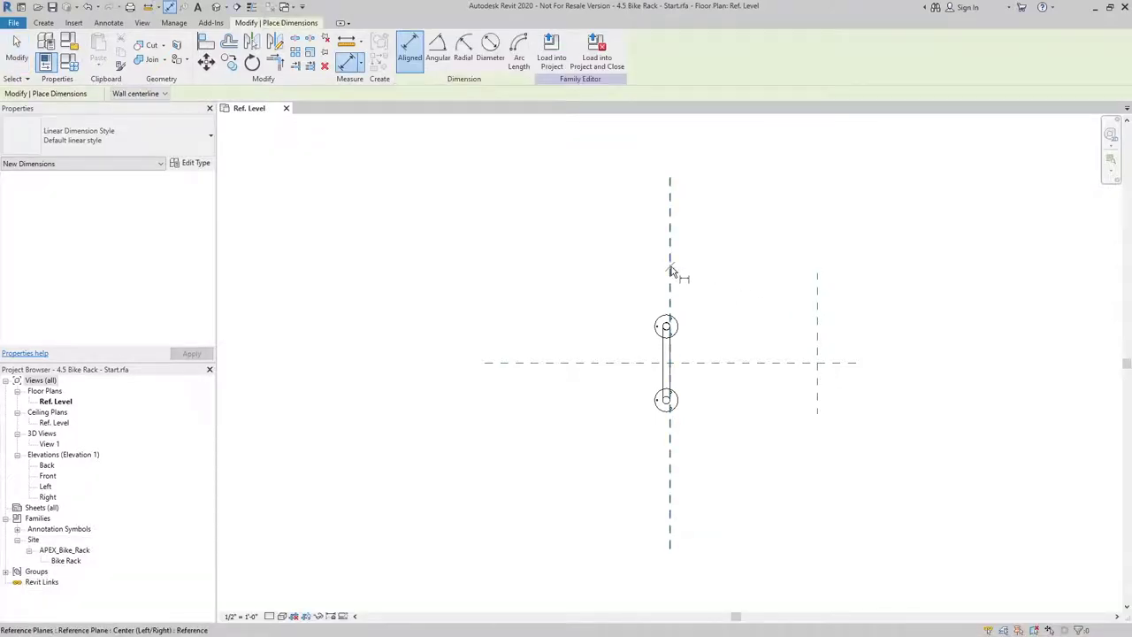
{"action": "left_click", "coordinate": [670, 261]}
{"action": "left_click", "coordinate": [817, 303]}
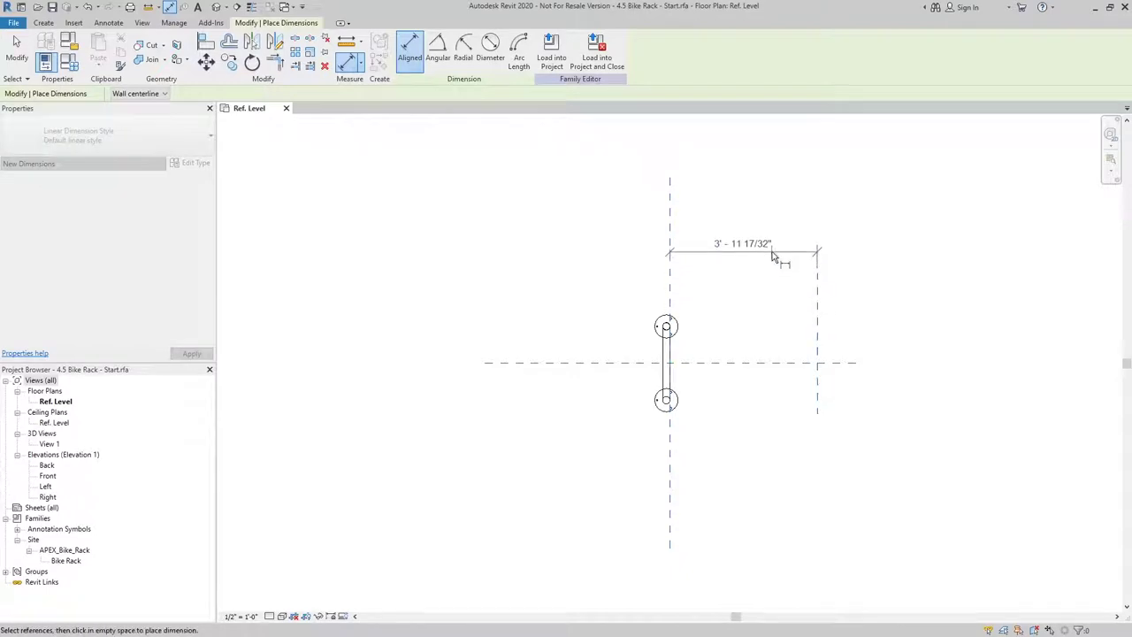
{"action": "left_click", "coordinate": [783, 256]}
{"action": "key", "text": "Escape"}
{"action": "key", "text": "Escape"}
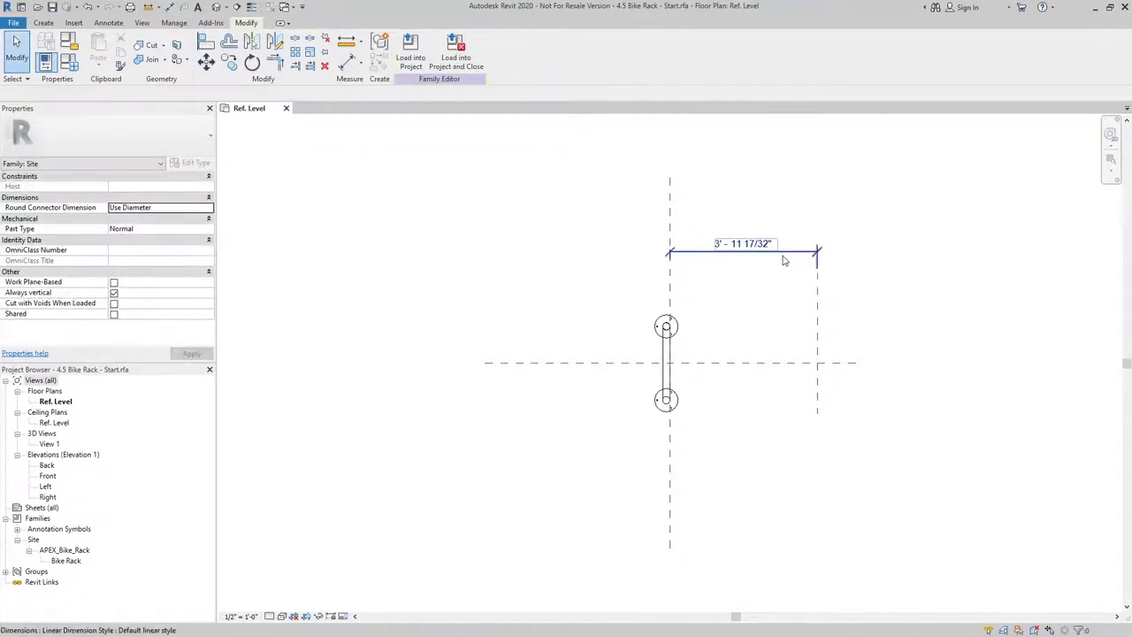
{"action": "left_click", "coordinate": [783, 254]}
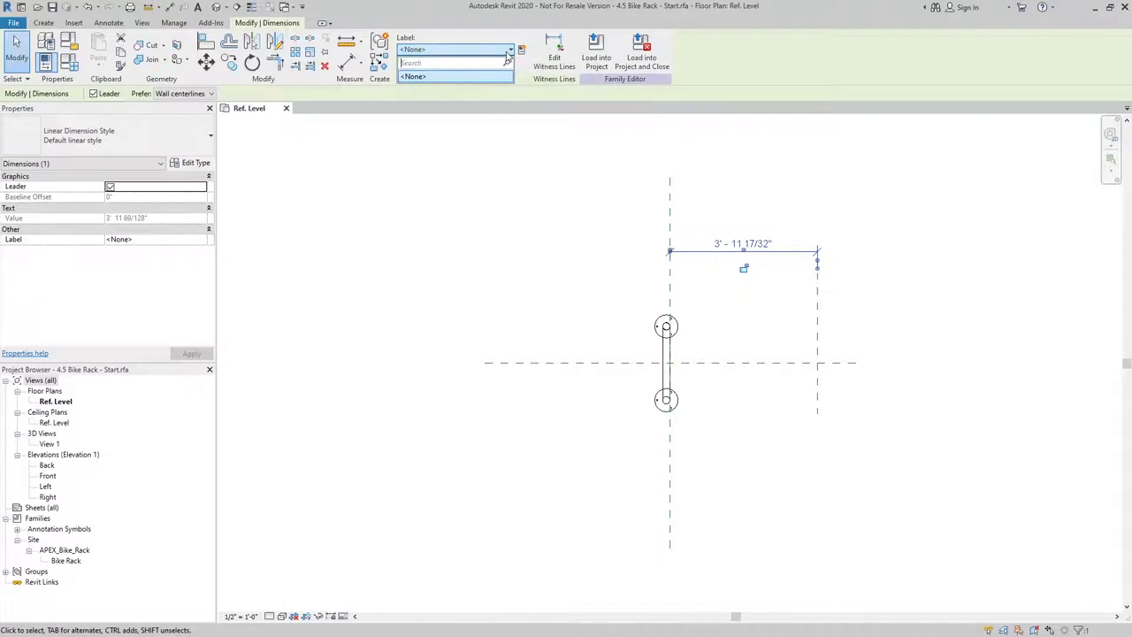
- Create a new Length parameter as the dimension's label
{"action": "left_click", "coordinate": [443, 51]}
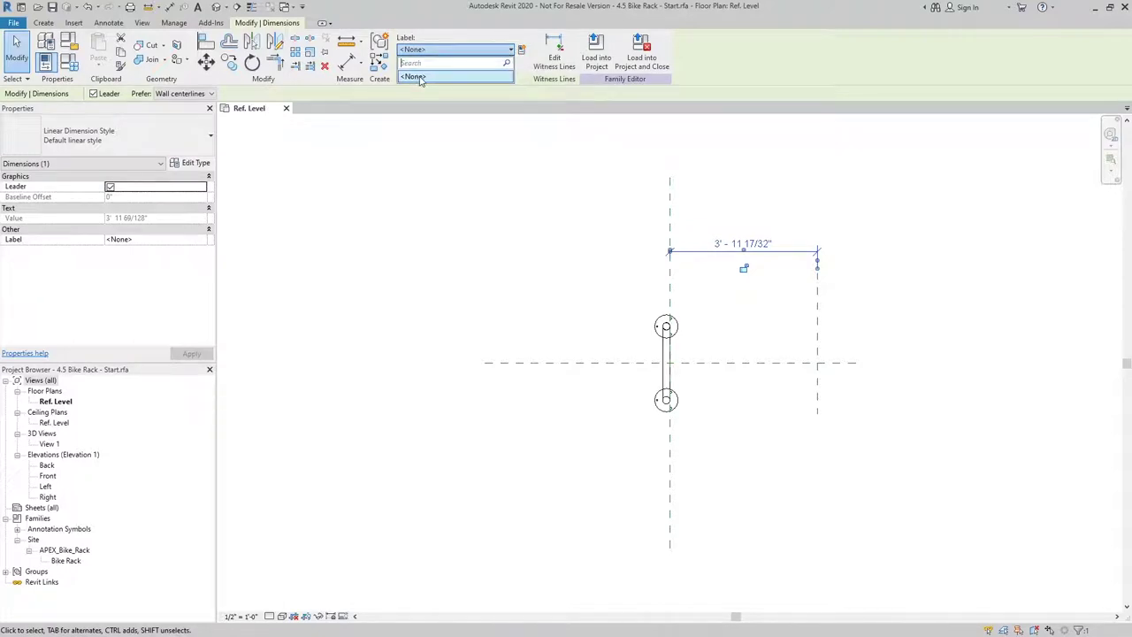
{"action": "left_click", "coordinate": [421, 78]}
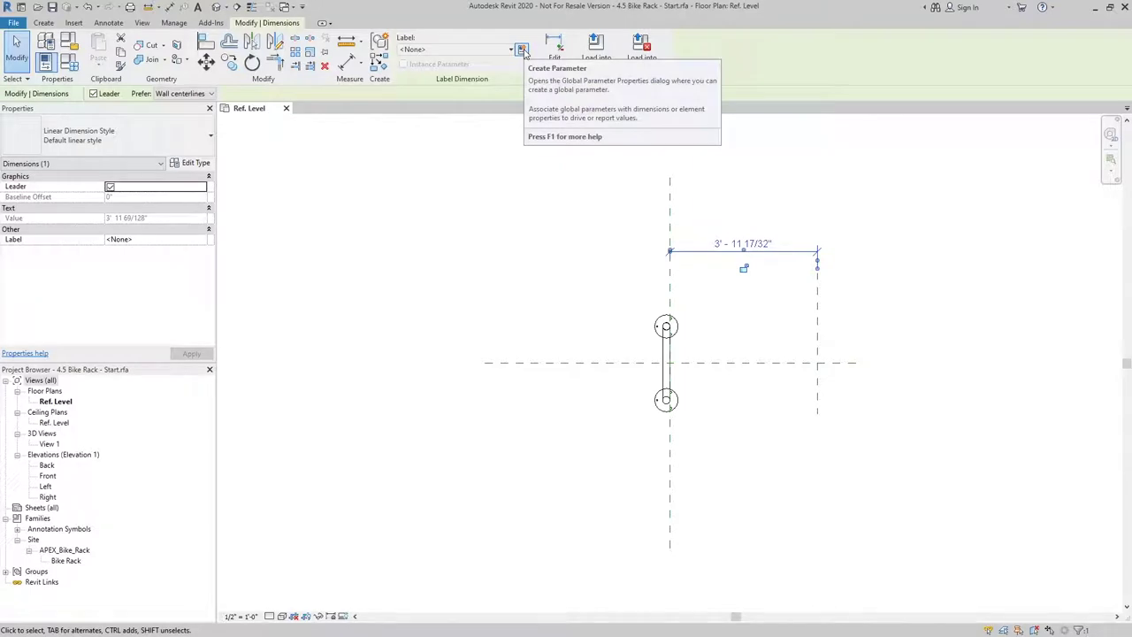
{"action": "left_click", "coordinate": [522, 50]}
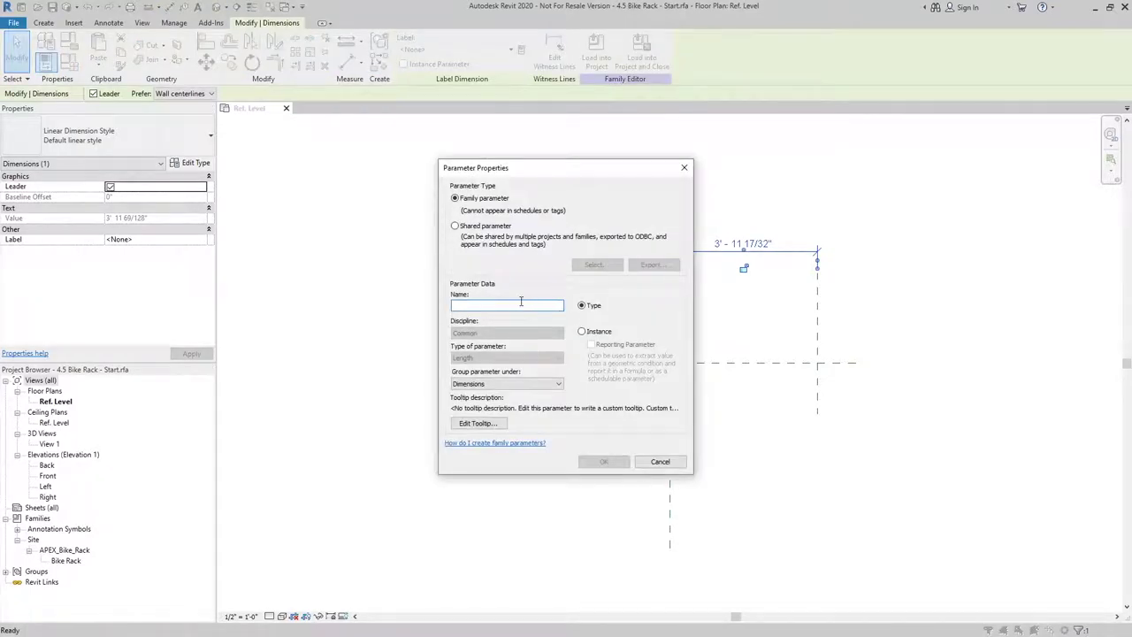
{"action": "type", "text": "Length"}
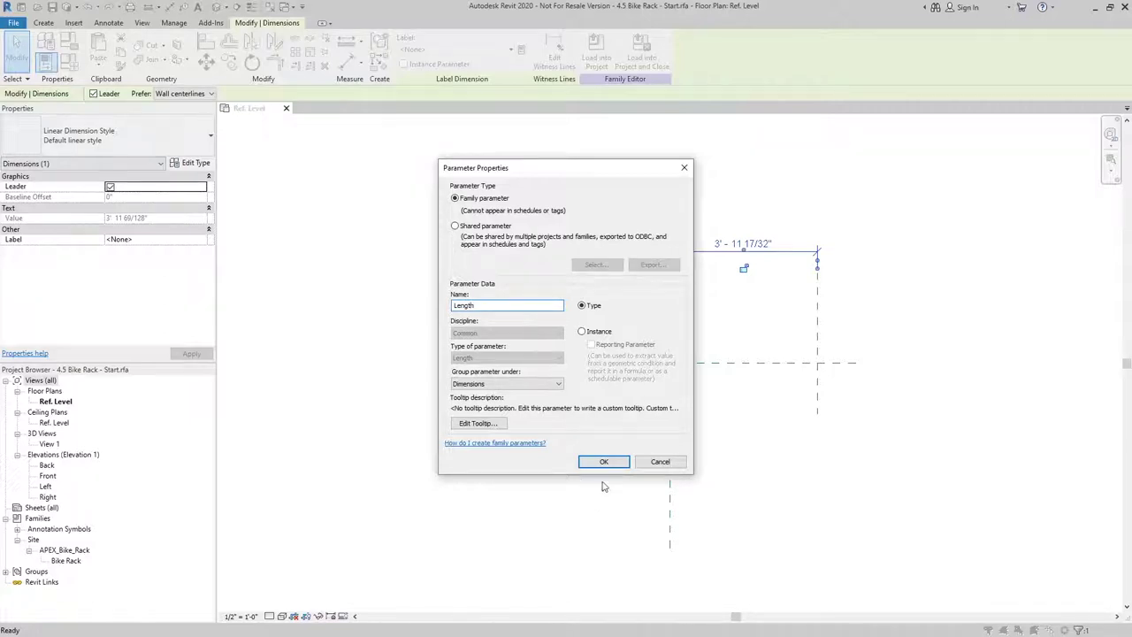
{"action": "left_click", "coordinate": [606, 462]}
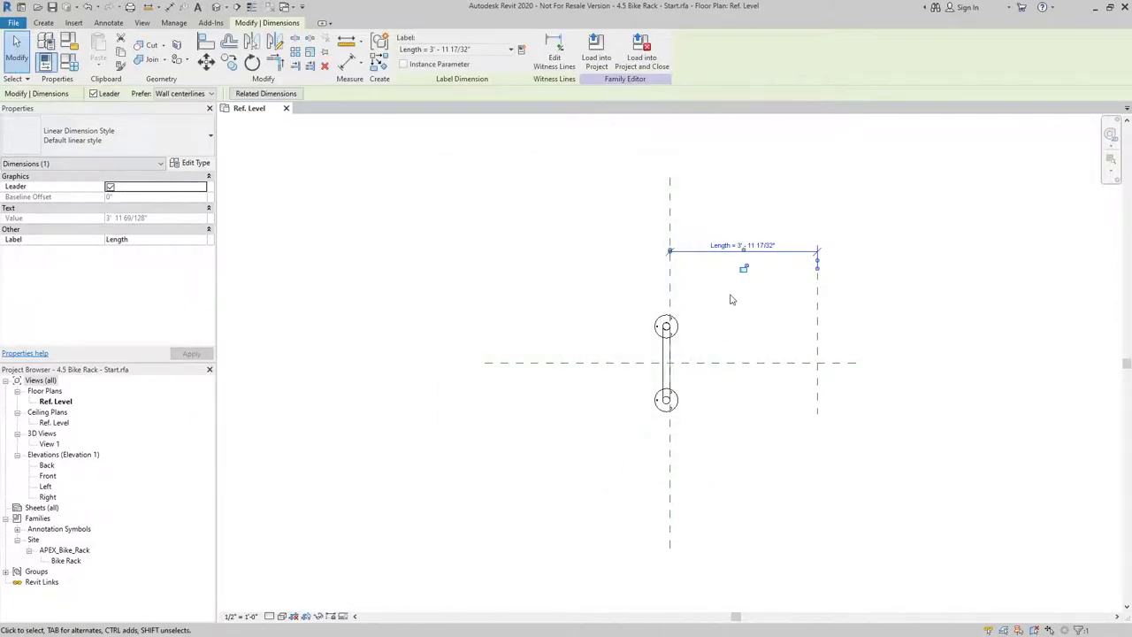
{"action": "left_click", "coordinate": [733, 300]}
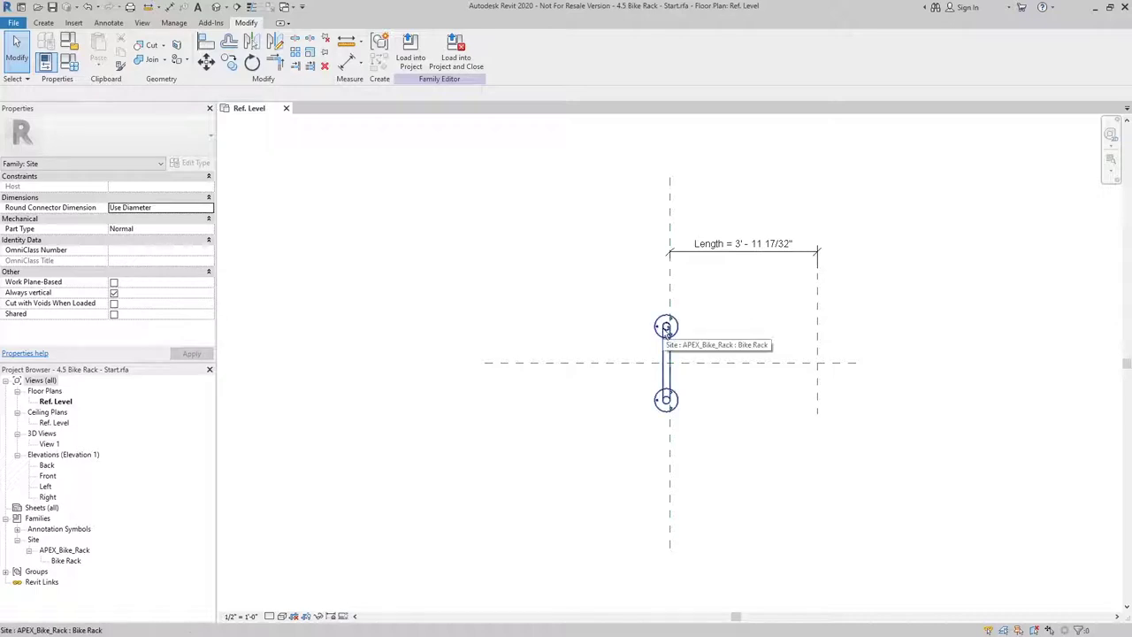
- Array the rack from the centre plane to the right plane with a count of 2
{"action": "left_click", "coordinate": [666, 329]}
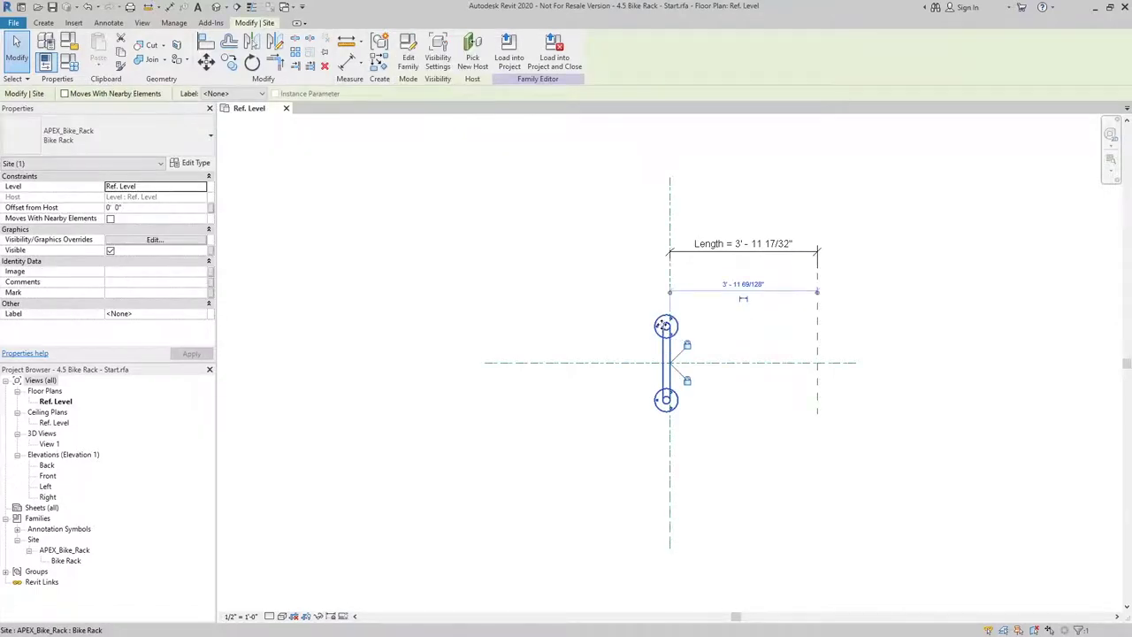
{"action": "left_click", "coordinate": [298, 55]}
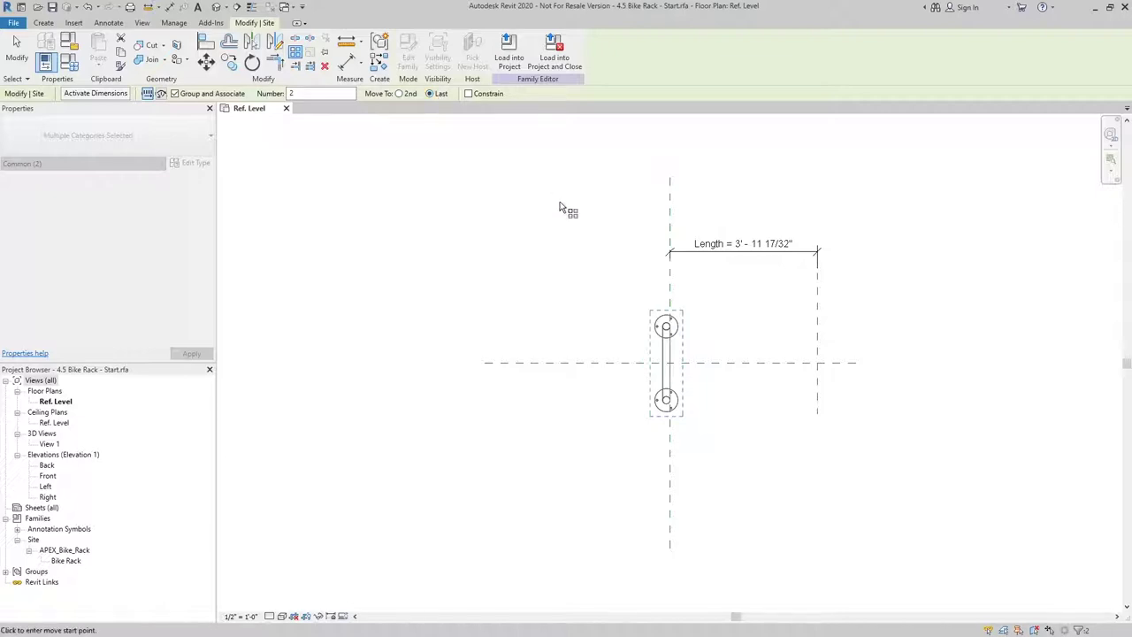
{"action": "left_click", "coordinate": [669, 303]}
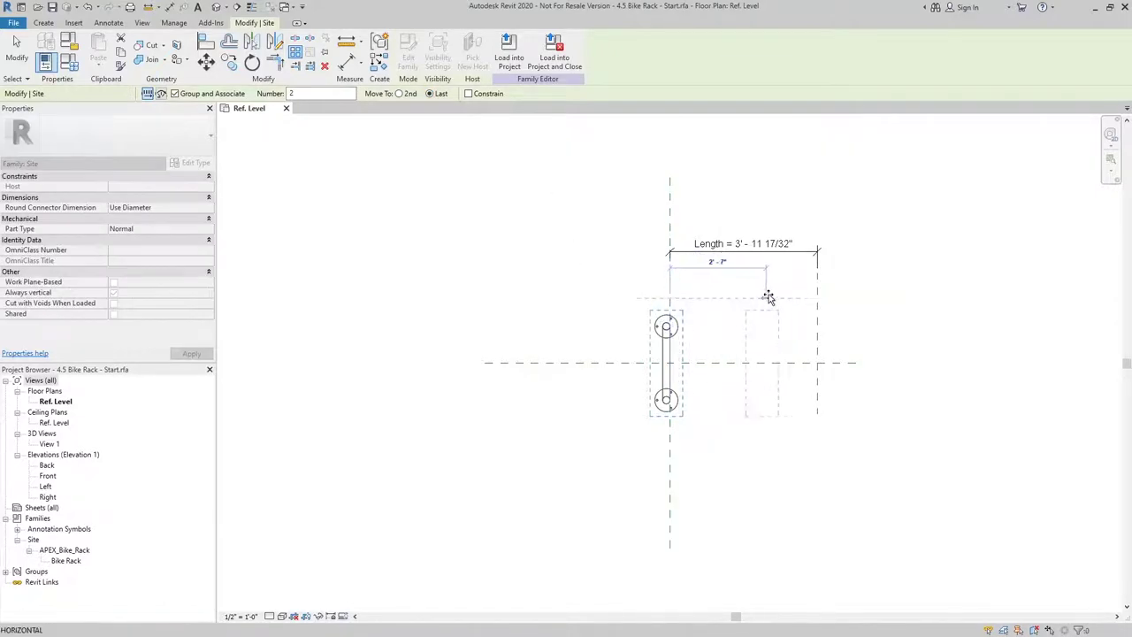
{"action": "left_click", "coordinate": [816, 303]}
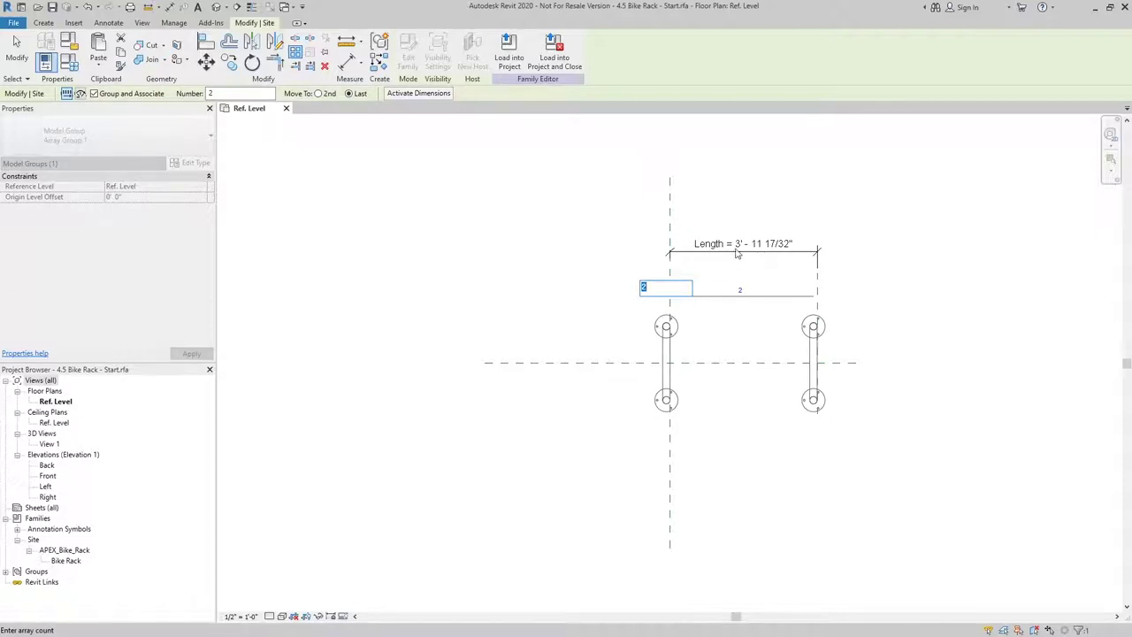
{"action": "key", "text": "Return"}
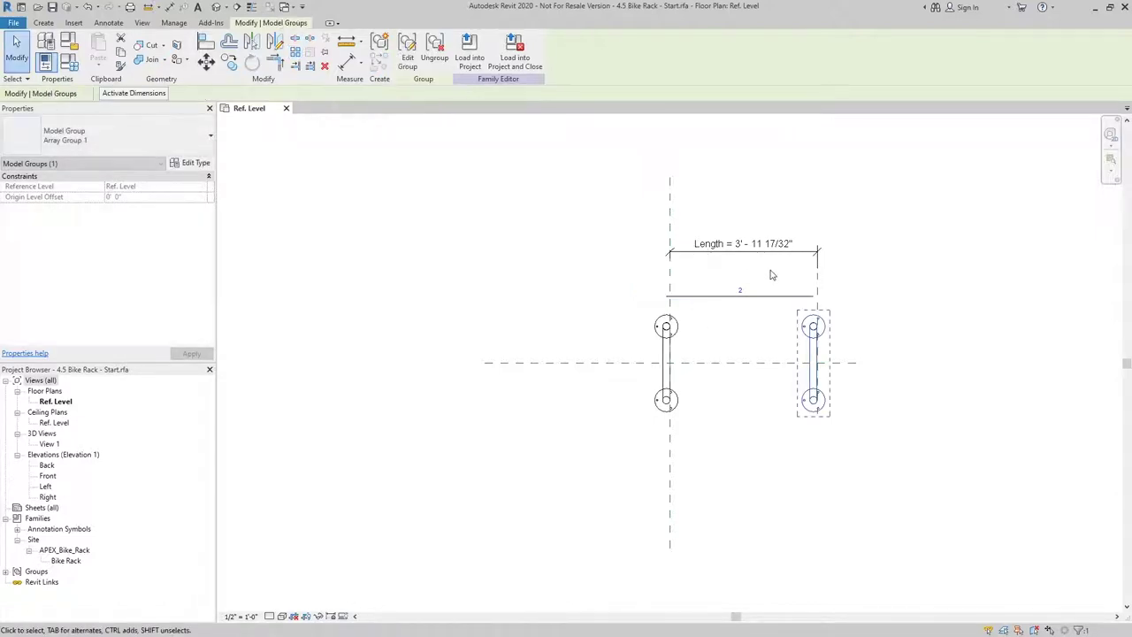
{"action": "key", "text": "Escape"}
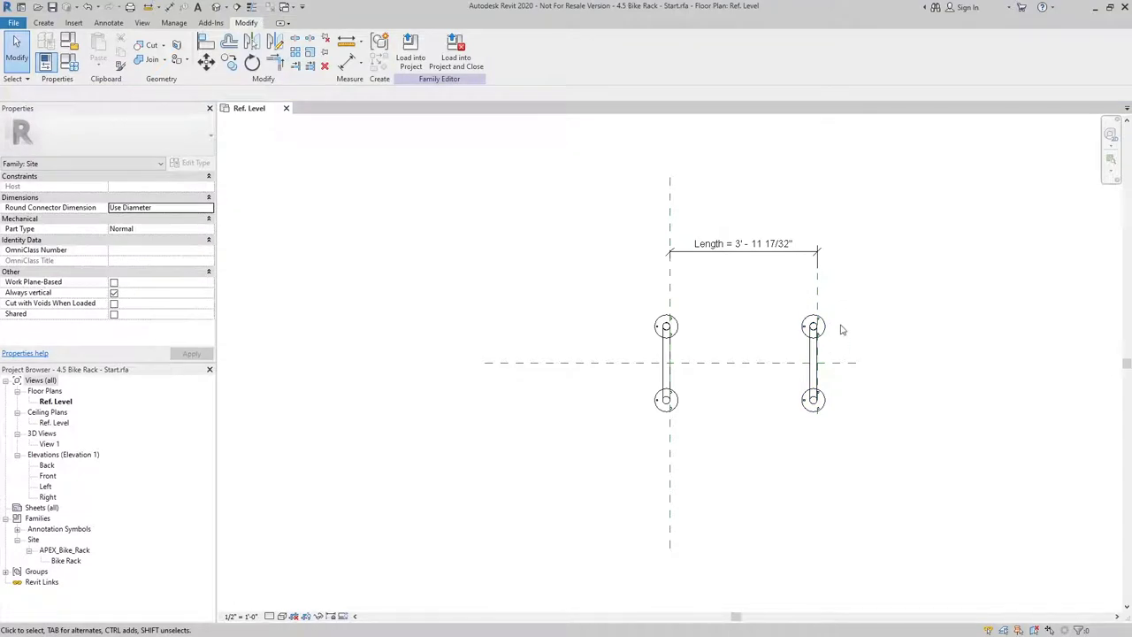
- Align the second rack's centre to the right reference plane and lock it
{"action": "key", "text": "a"}
{"action": "key", "text": "l"}
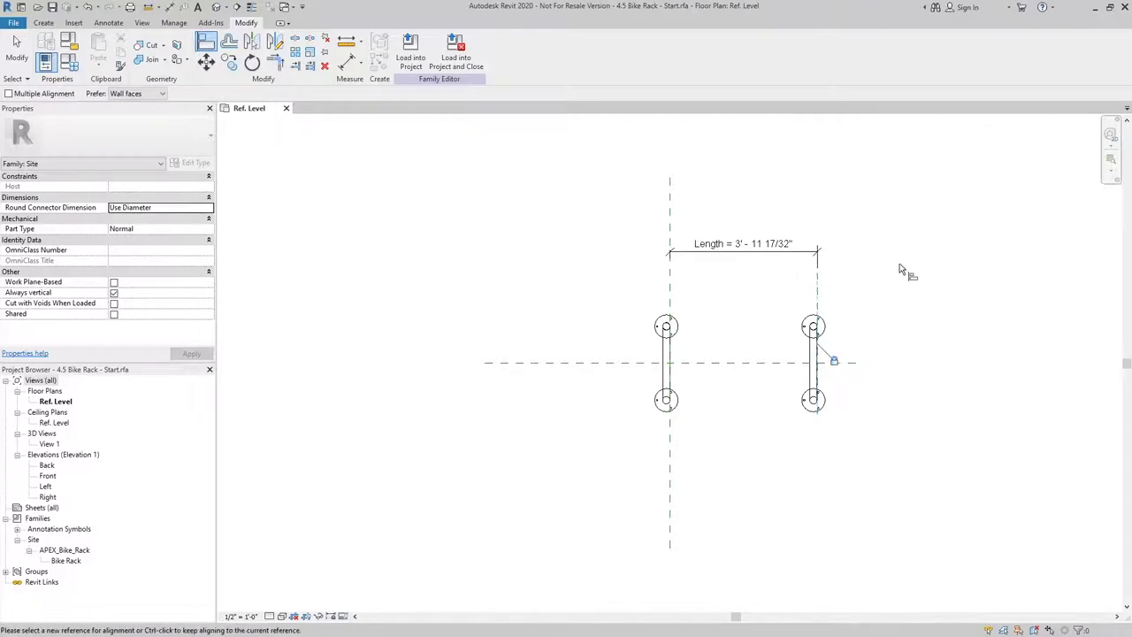
{"action": "key", "text": "Escape"}
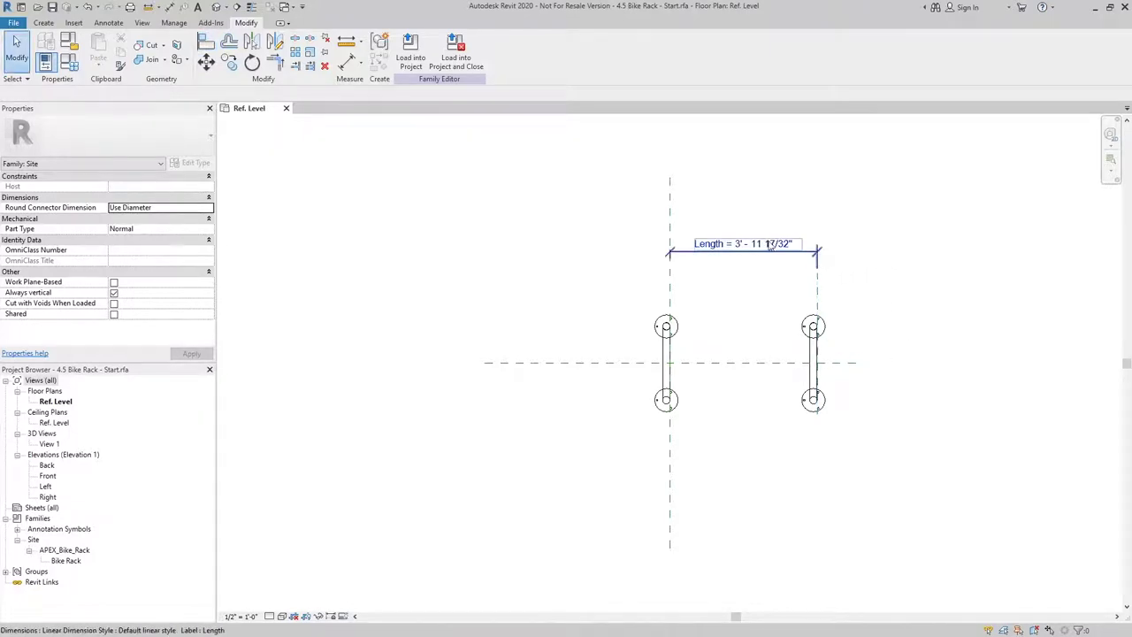
- Flex the Length dimension to 5', then 3', and finally 4'
{"action": "left_click", "coordinate": [743, 252]}
{"action": "left_click", "coordinate": [761, 240]}
{"action": "type", "text": "5'"}
{"action": "key", "text": "Return"}
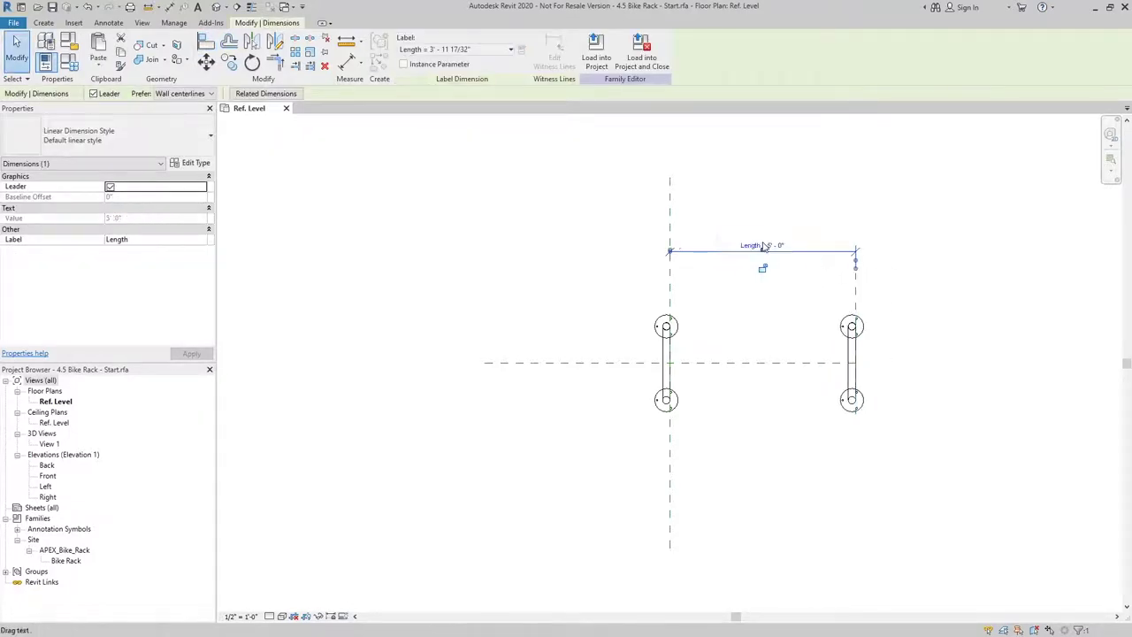
{"action": "left_click", "coordinate": [778, 241]}
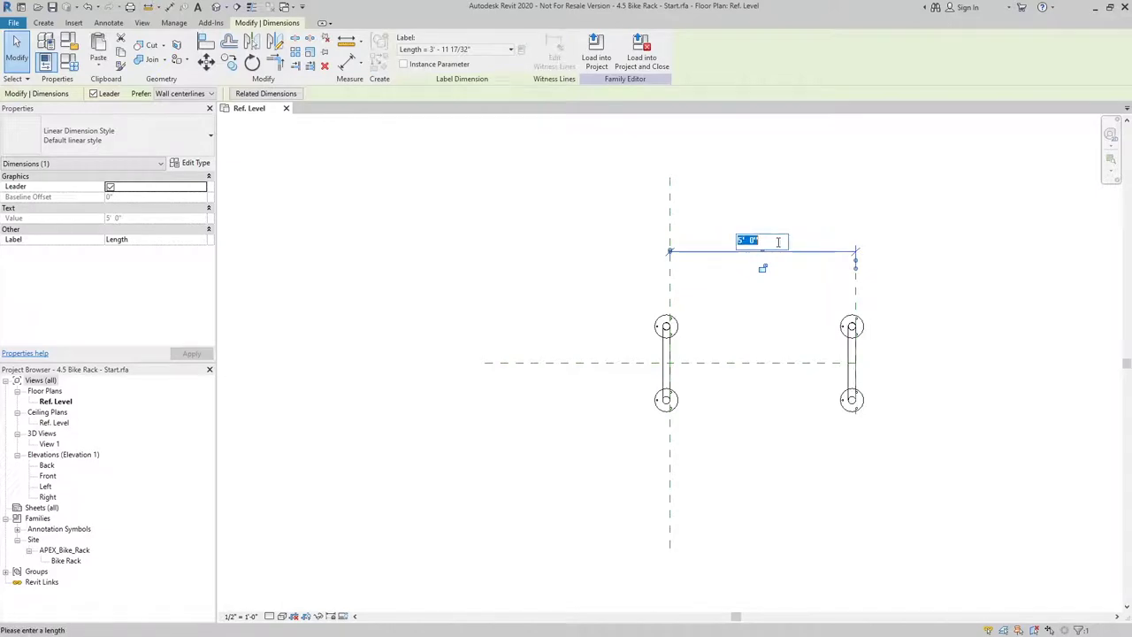
{"action": "type", "text": "3'"}
{"action": "key", "text": "Return"}
{"action": "right_click", "coordinate": [777, 243]}
{"action": "key", "text": "Escape"}
{"action": "left_click", "coordinate": [744, 247]}
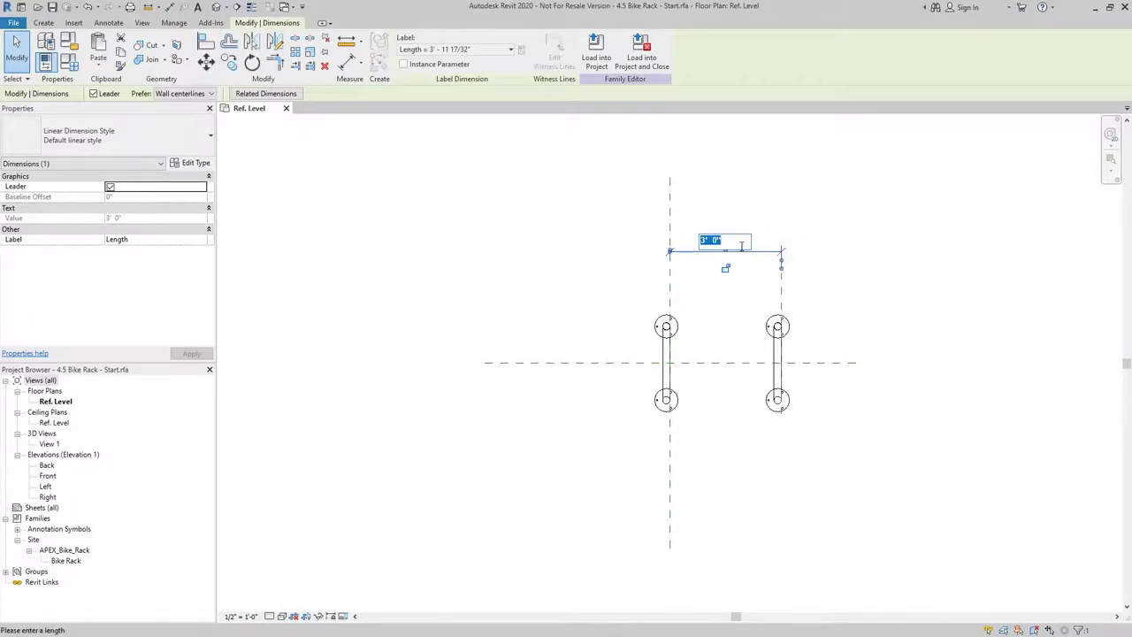
{"action": "type", "text": "4'"}
{"action": "key", "text": "Return"}
{"action": "left_click", "coordinate": [783, 226]}
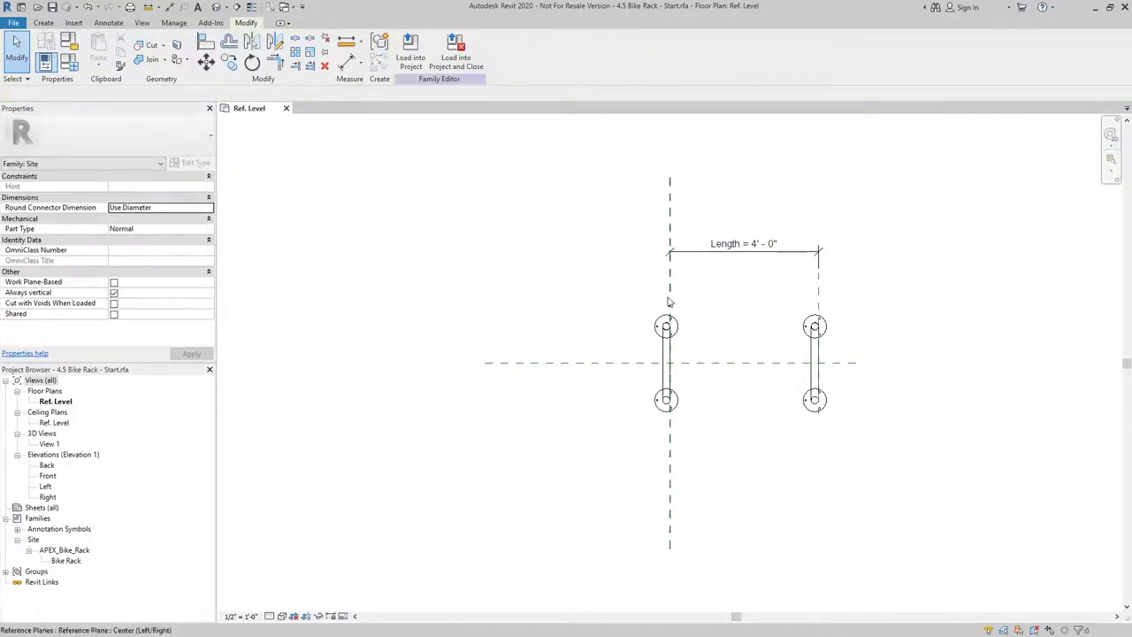
- Select the arrayed rack group
{"action": "left_click", "coordinate": [797, 320]}
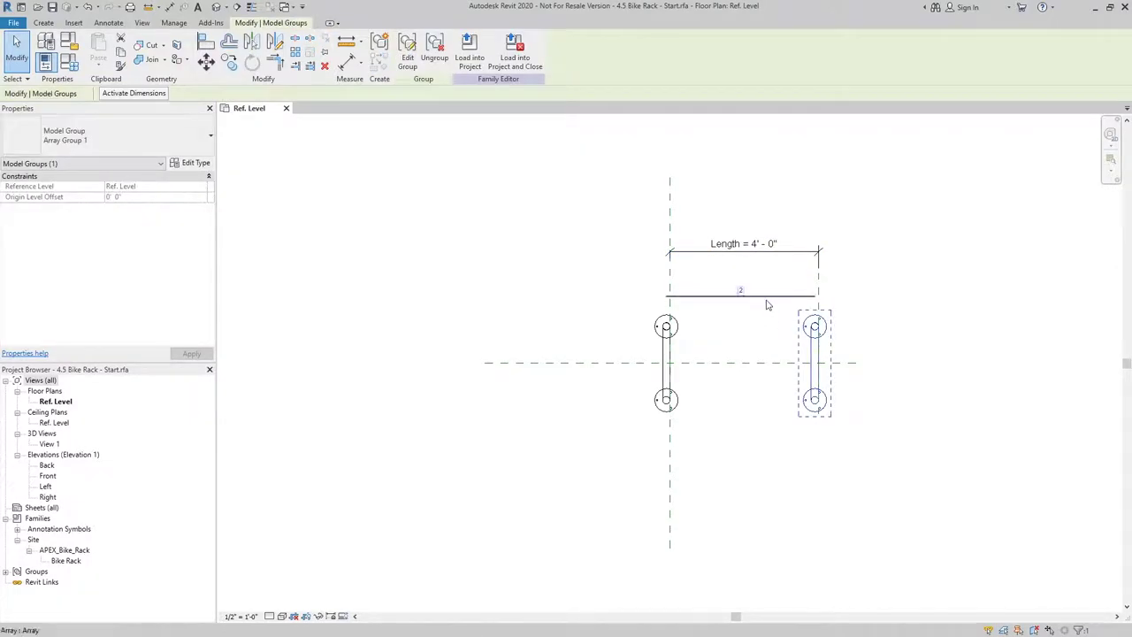
{"action": "left_click", "coordinate": [782, 276]}
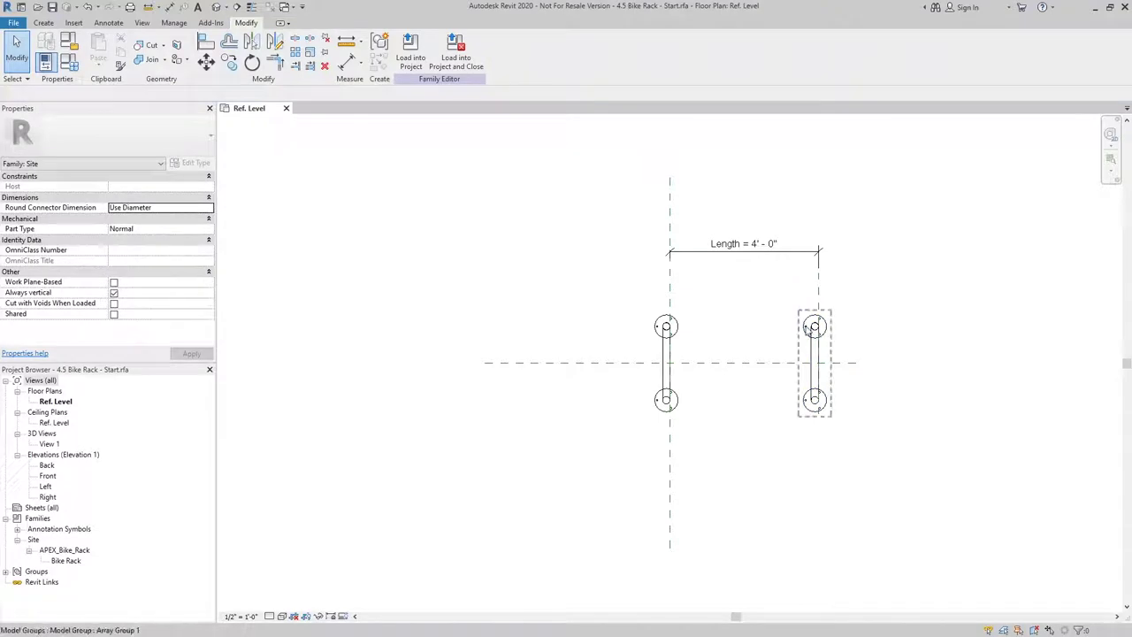
{"action": "left_click", "coordinate": [812, 329]}
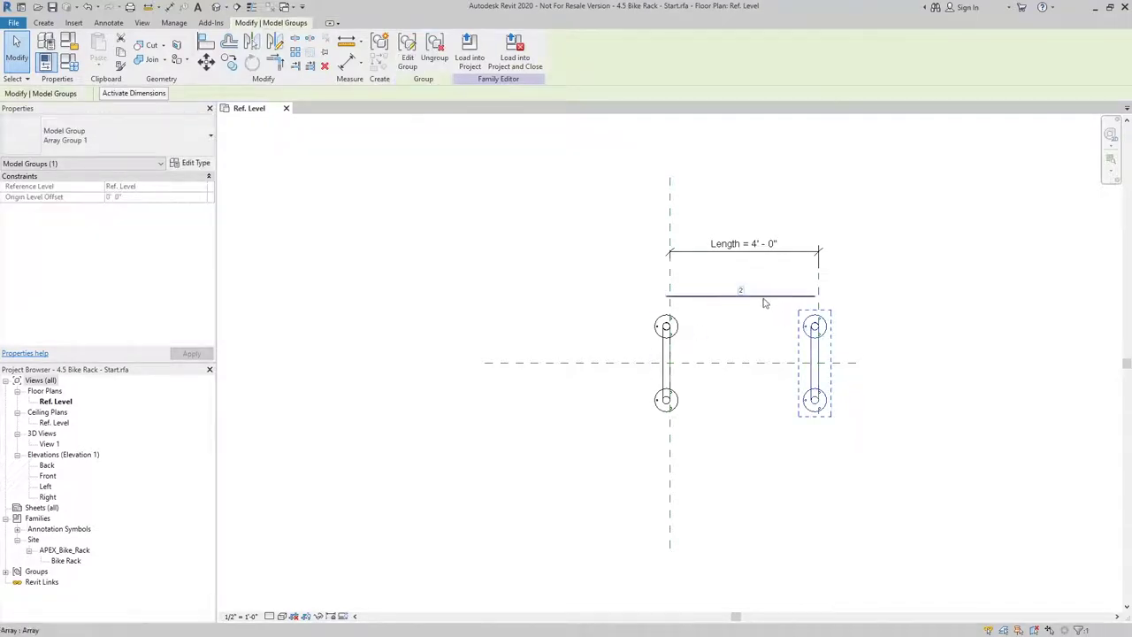
- Label the array count with a new Number of Racks parameter in the Identity Data group
{"action": "left_click", "coordinate": [766, 303]}
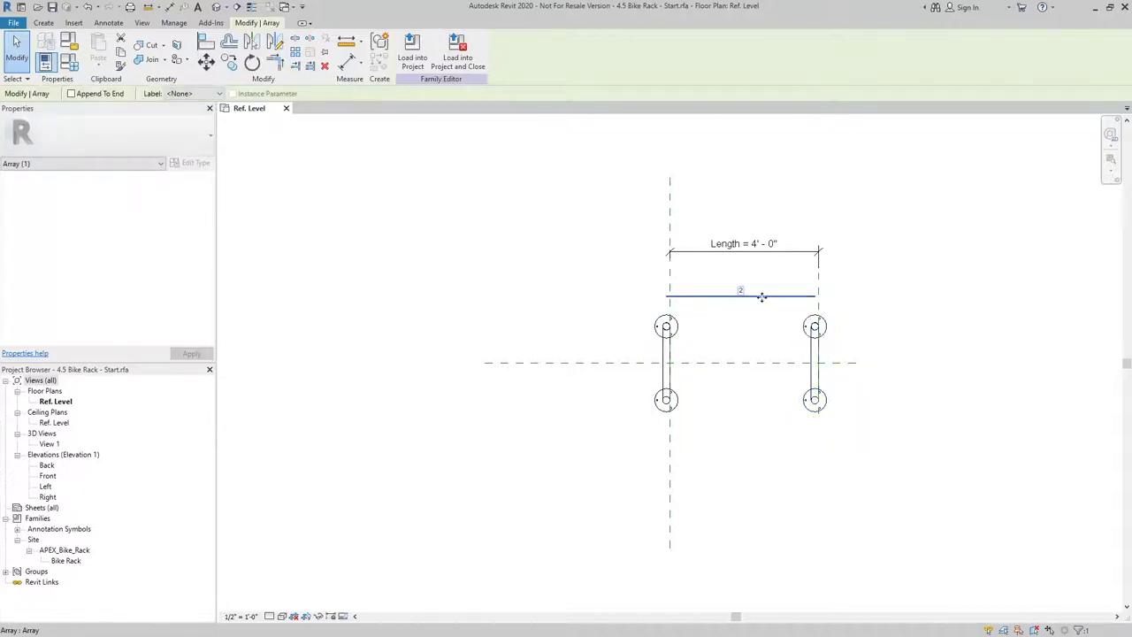
{"action": "left_click", "coordinate": [180, 93]}
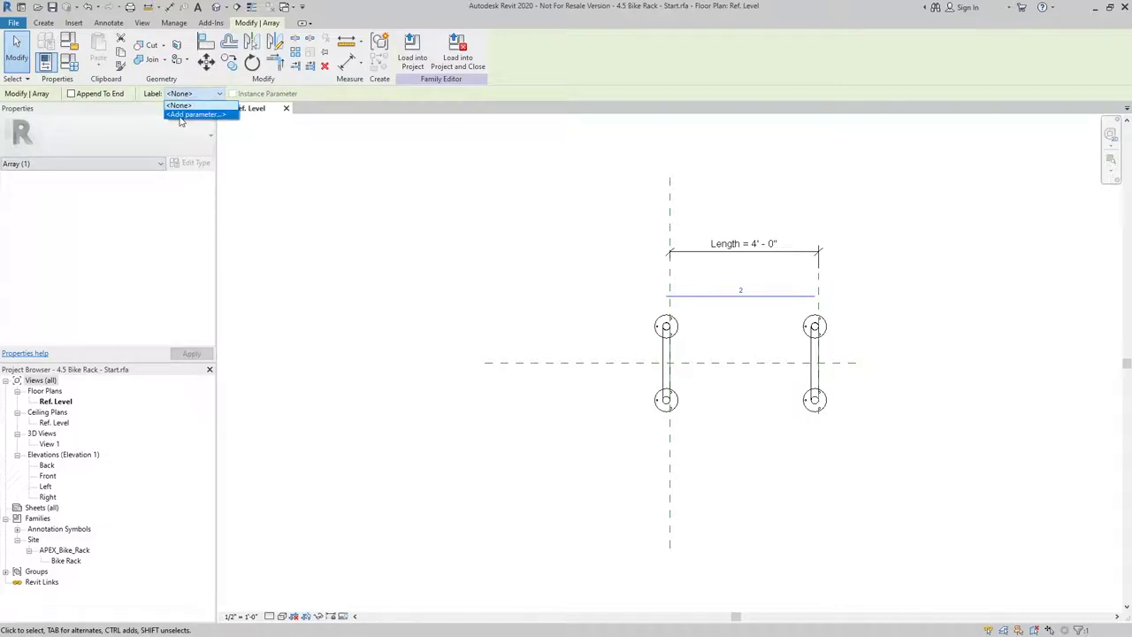
{"action": "left_click", "coordinate": [181, 115]}
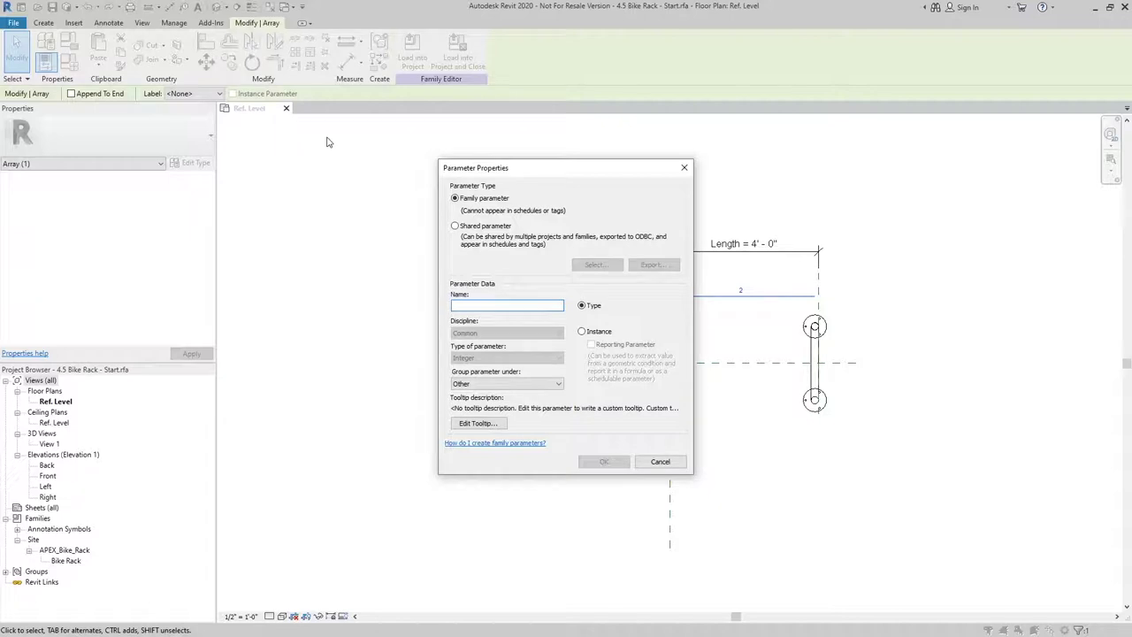
{"action": "type", "text": "Number of Racks"}
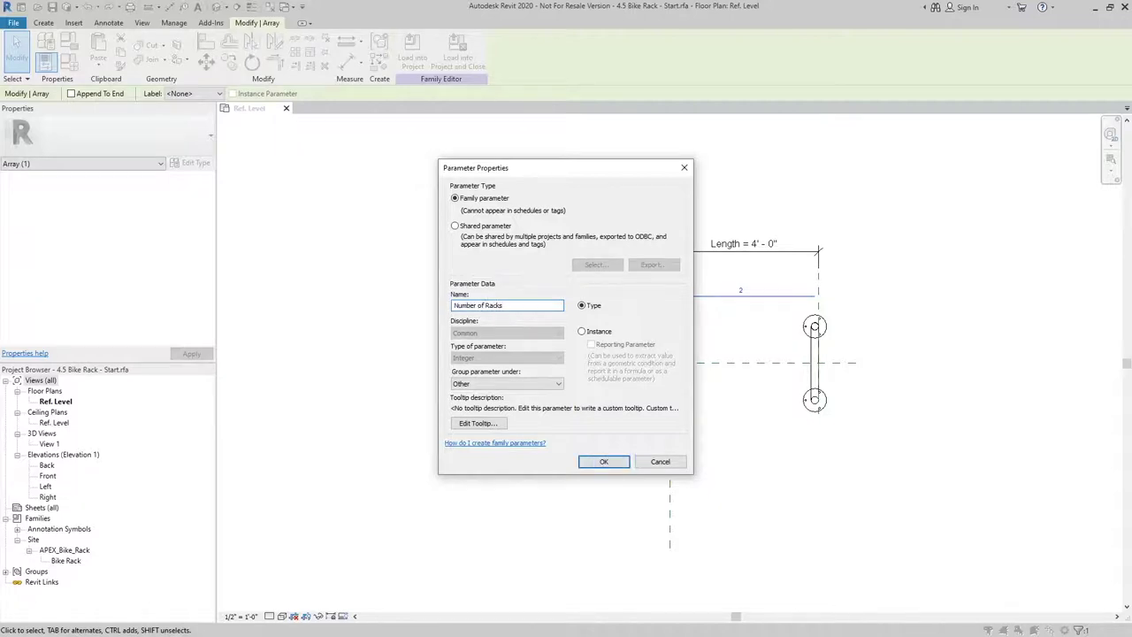
{"action": "left_click", "coordinate": [558, 386]}
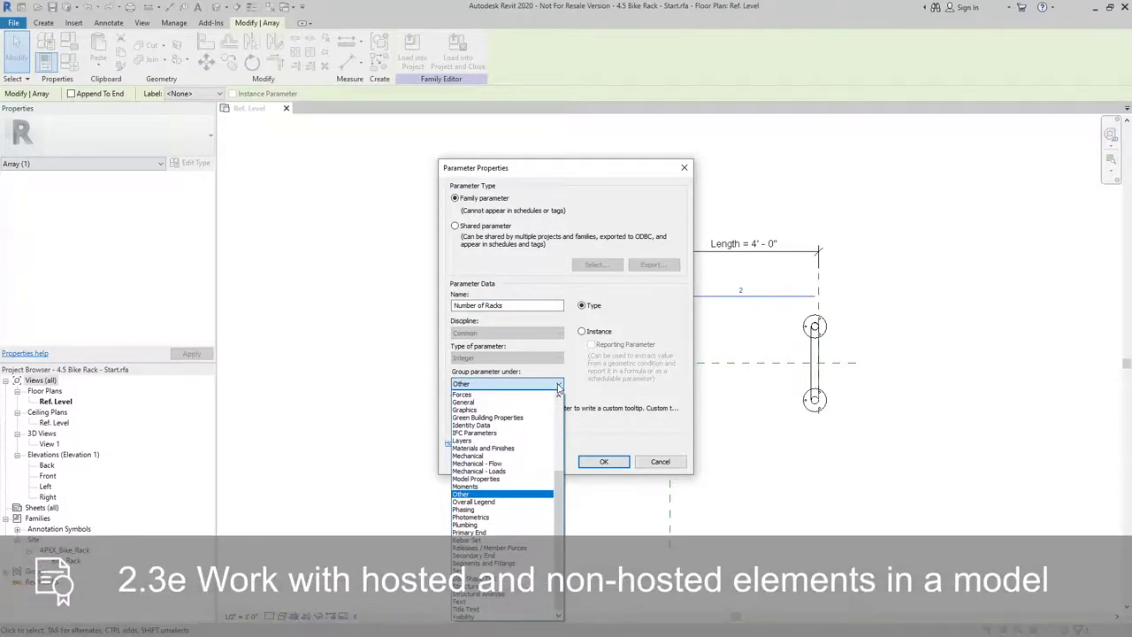
{"action": "left_click", "coordinate": [497, 426]}
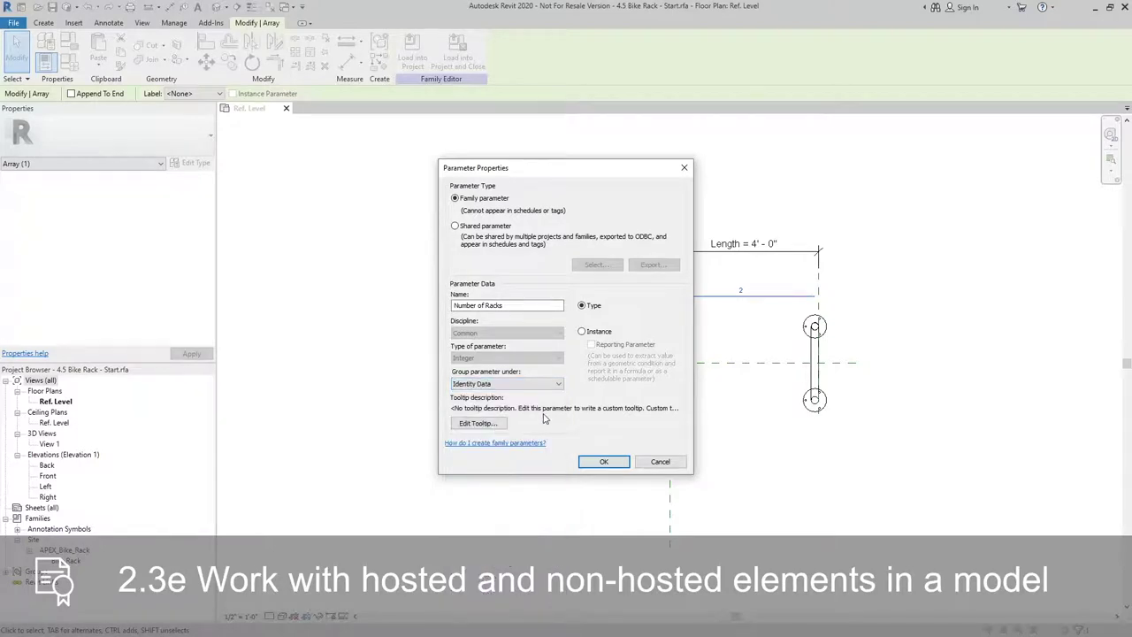
{"action": "left_click", "coordinate": [603, 462]}
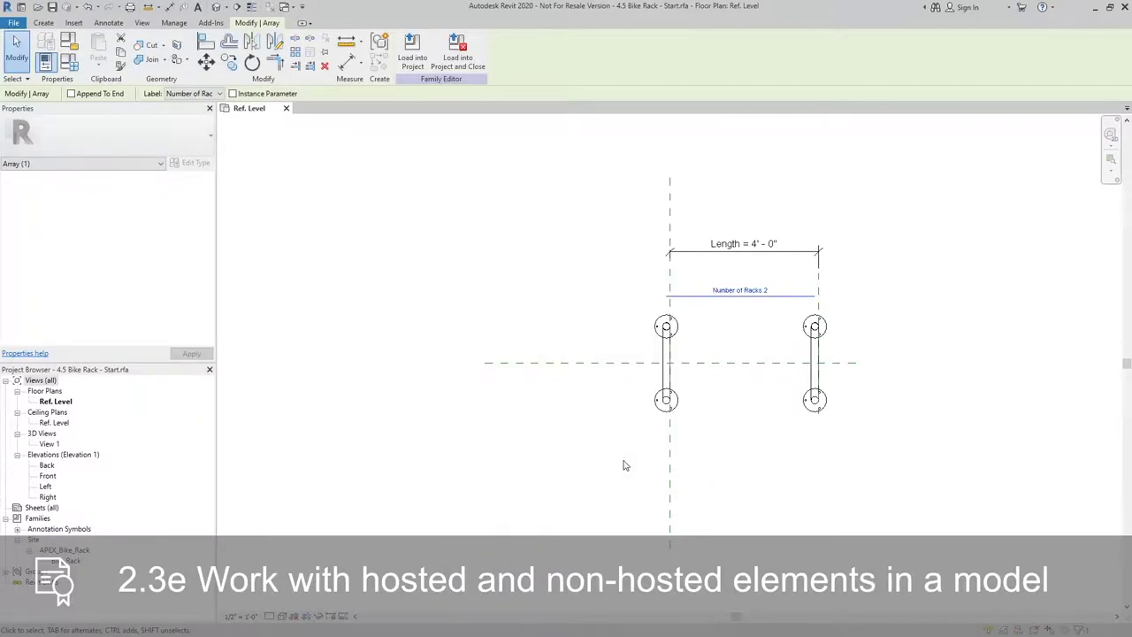
- In Family Types, give Number of Racks the formula Length / 2'
{"action": "left_click", "coordinate": [622, 466]}
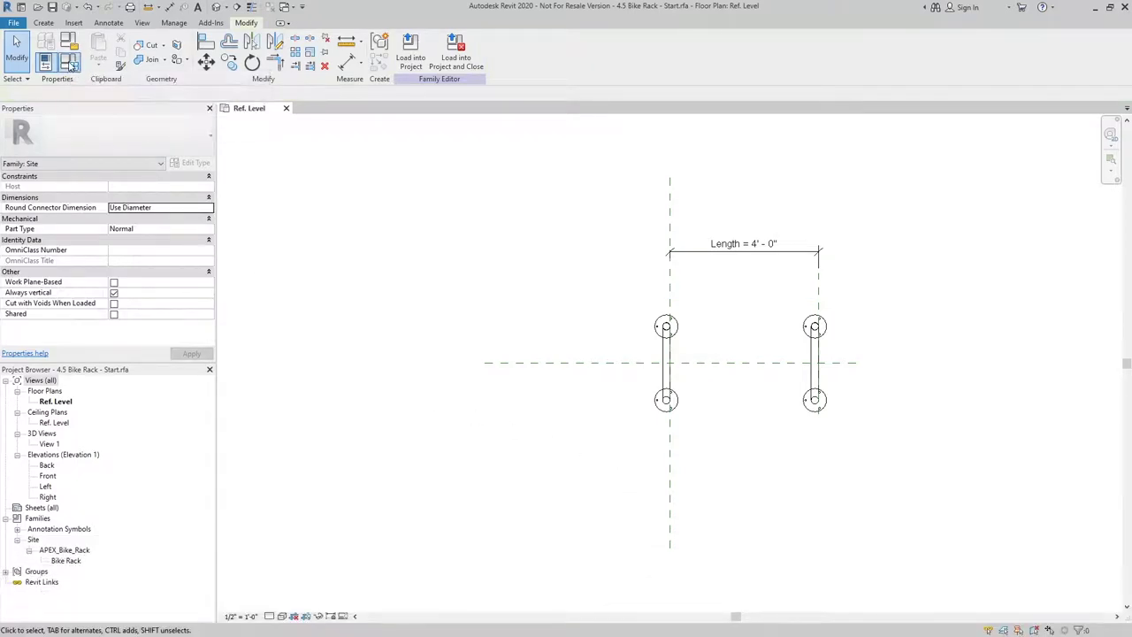
{"action": "left_click", "coordinate": [71, 61]}
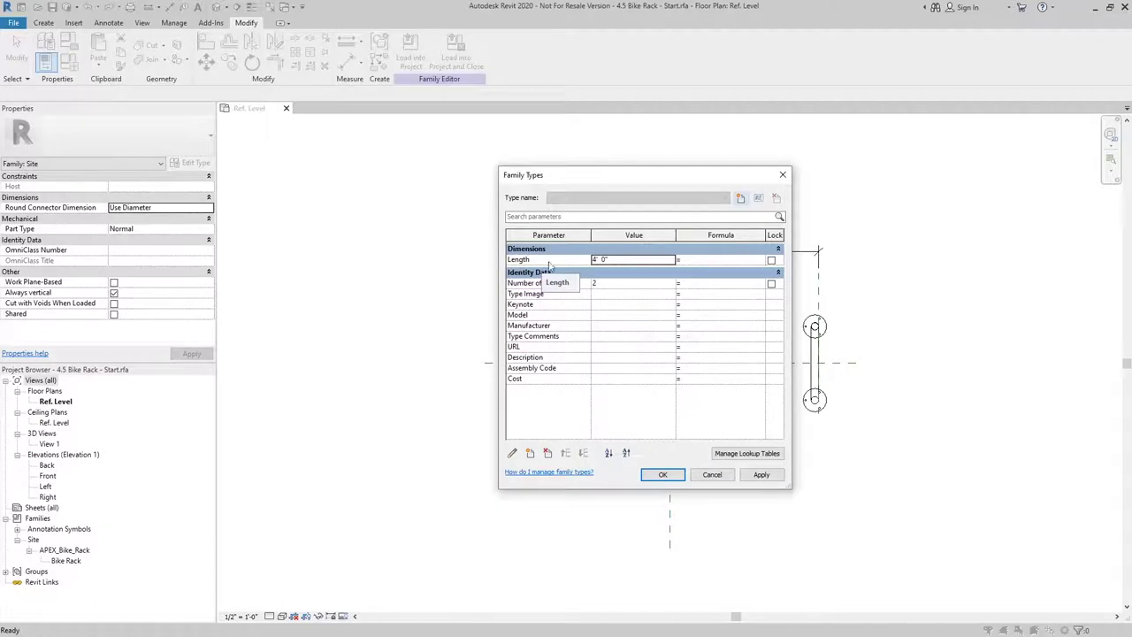
{"action": "left_click", "coordinate": [702, 282]}
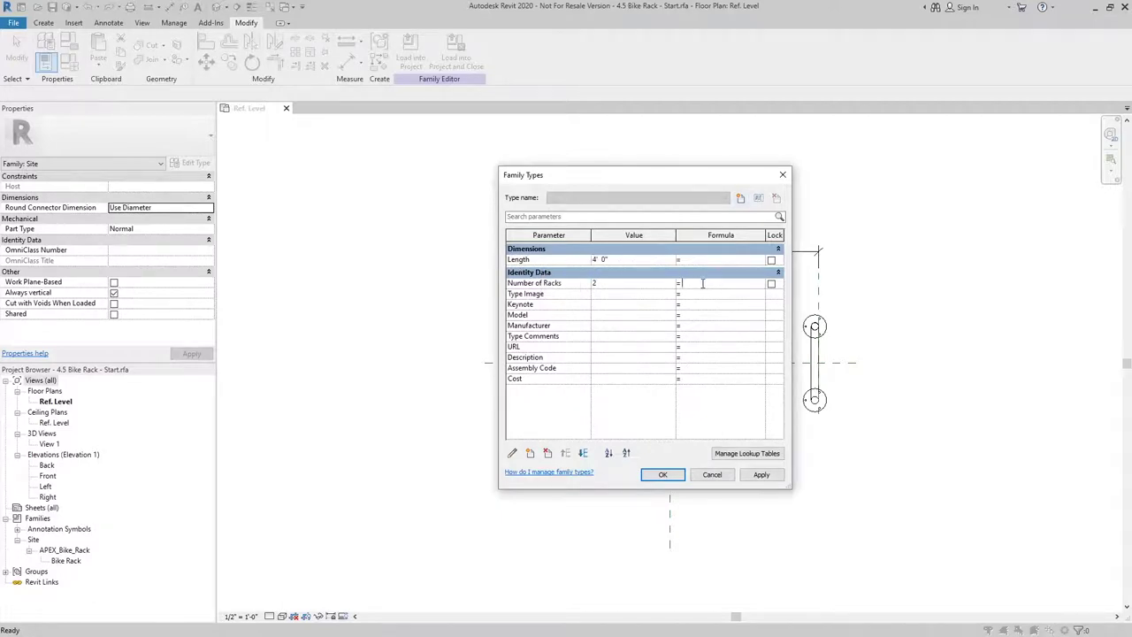
{"action": "type", "text": "Length/2'"}
{"action": "key", "text": "Return"}
- Set Length to 3' - 0" and apply the family type changes
{"action": "left_click", "coordinate": [632, 260]}
{"action": "type", "text": "3"}
{"action": "left_click", "coordinate": [648, 273]}
{"action": "left_click", "coordinate": [647, 274]}
{"action": "left_click", "coordinate": [662, 474]}
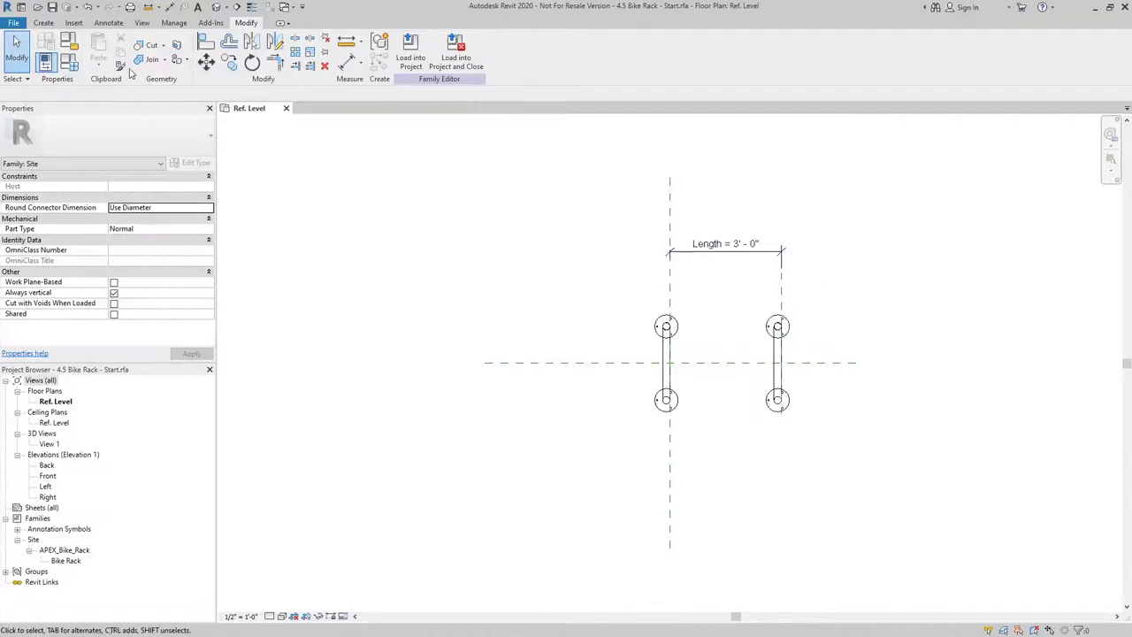
- Change the Number of Racks formula to (Length / 2') + 1 and set Length to 2'
{"action": "left_click", "coordinate": [70, 63]}
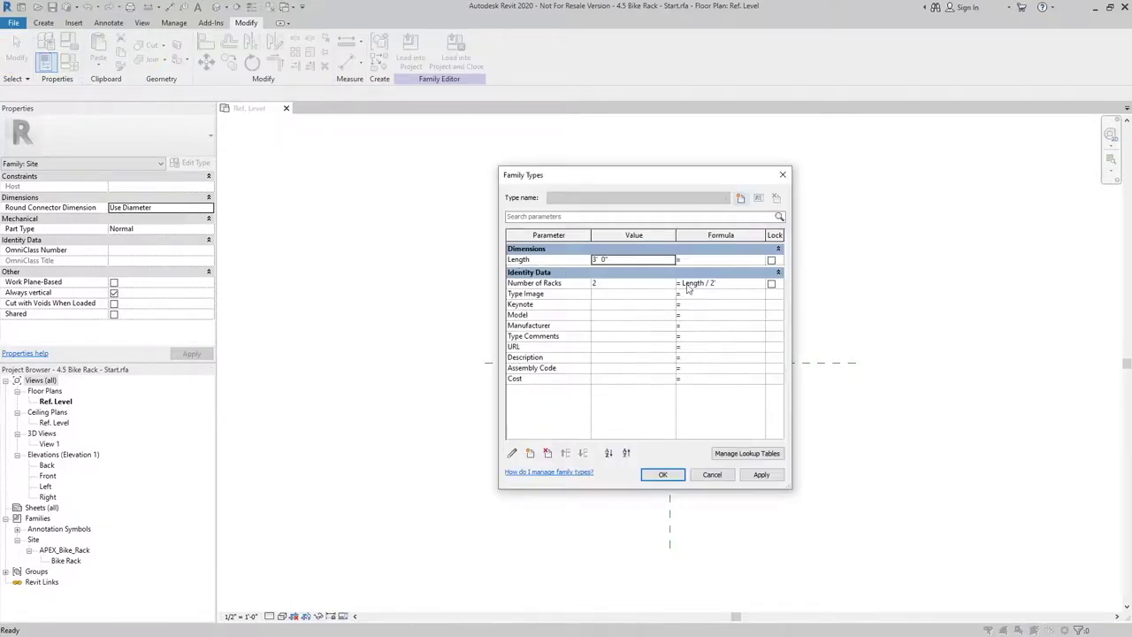
{"action": "left_click", "coordinate": [727, 283]}
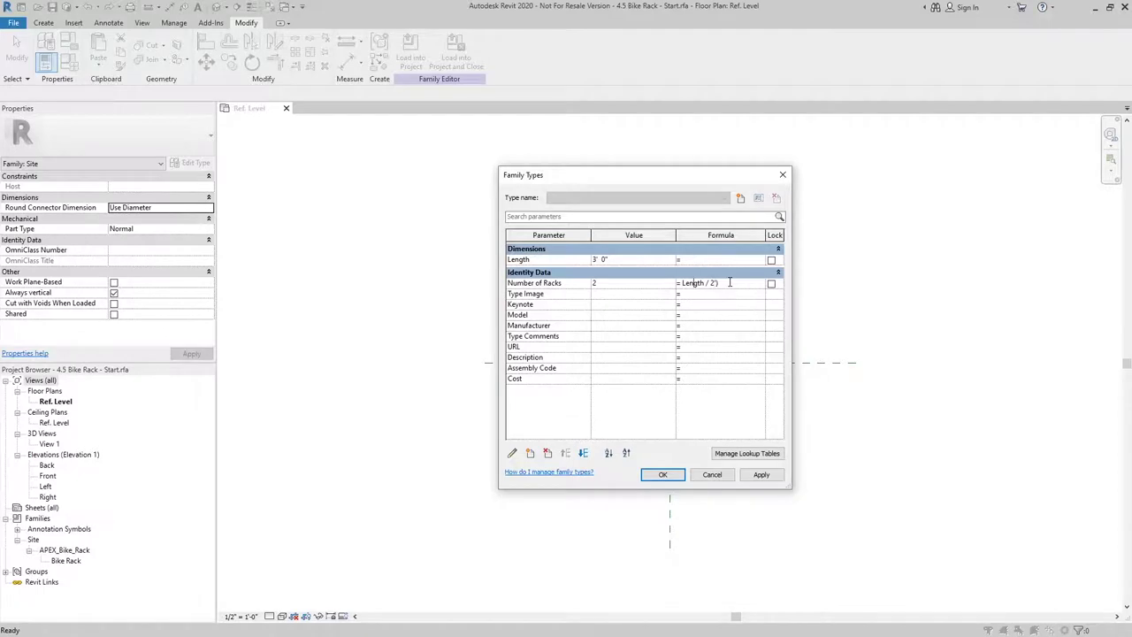
{"action": "type", "text": "("}
{"action": "left_click", "coordinate": [634, 262]}
{"action": "double_click", "coordinate": [634, 259]}
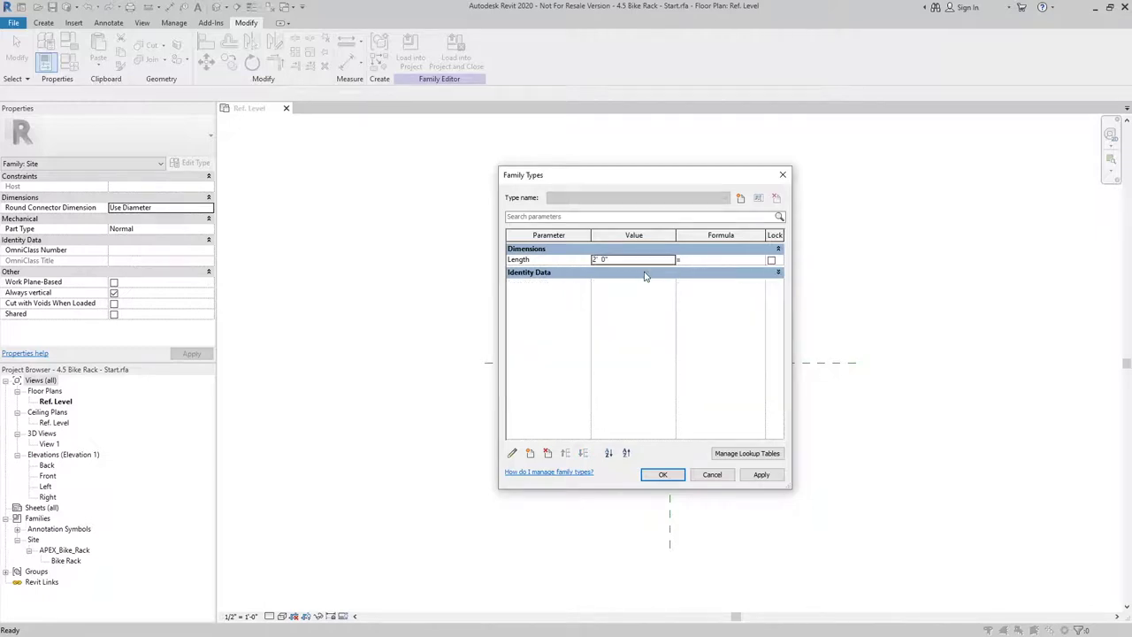
{"action": "left_click", "coordinate": [663, 474]}
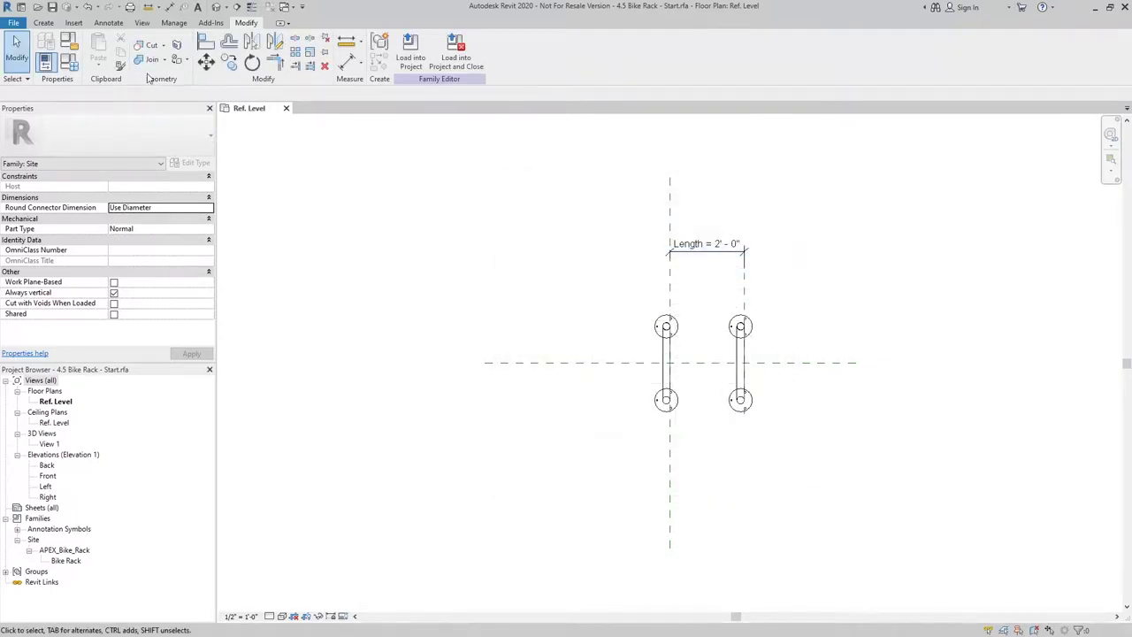
{"action": "left_click", "coordinate": [69, 60]}
{"action": "left_click", "coordinate": [730, 283]}
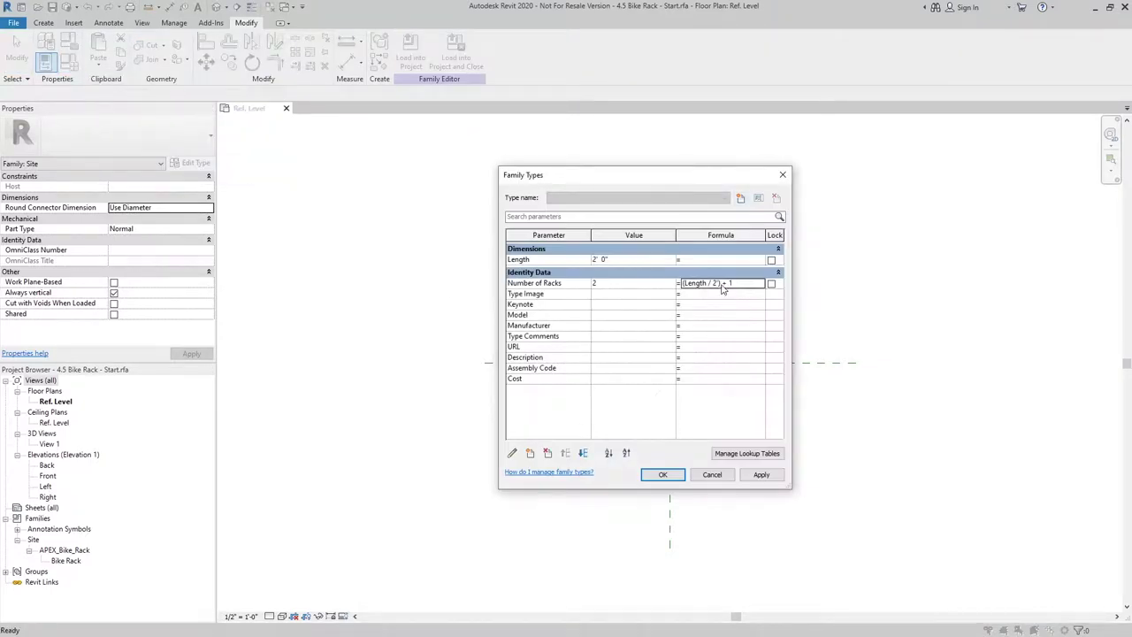
{"action": "left_click", "coordinate": [733, 282]}
{"action": "key", "text": "BackSpace"}
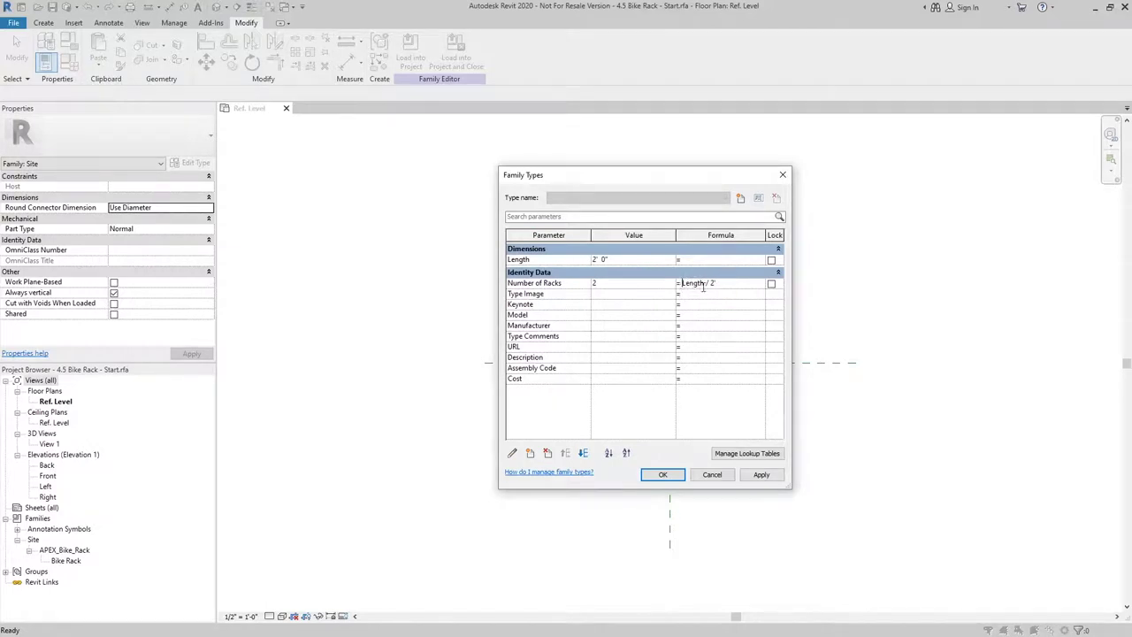
{"action": "left_click", "coordinate": [750, 471]}
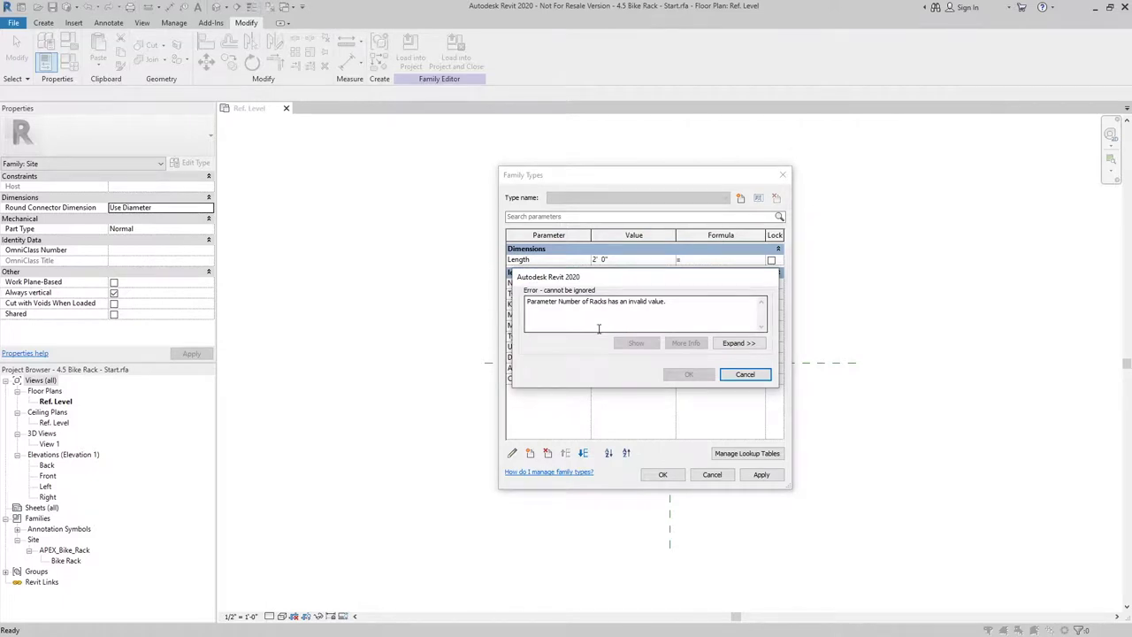
{"action": "left_click", "coordinate": [745, 374]}
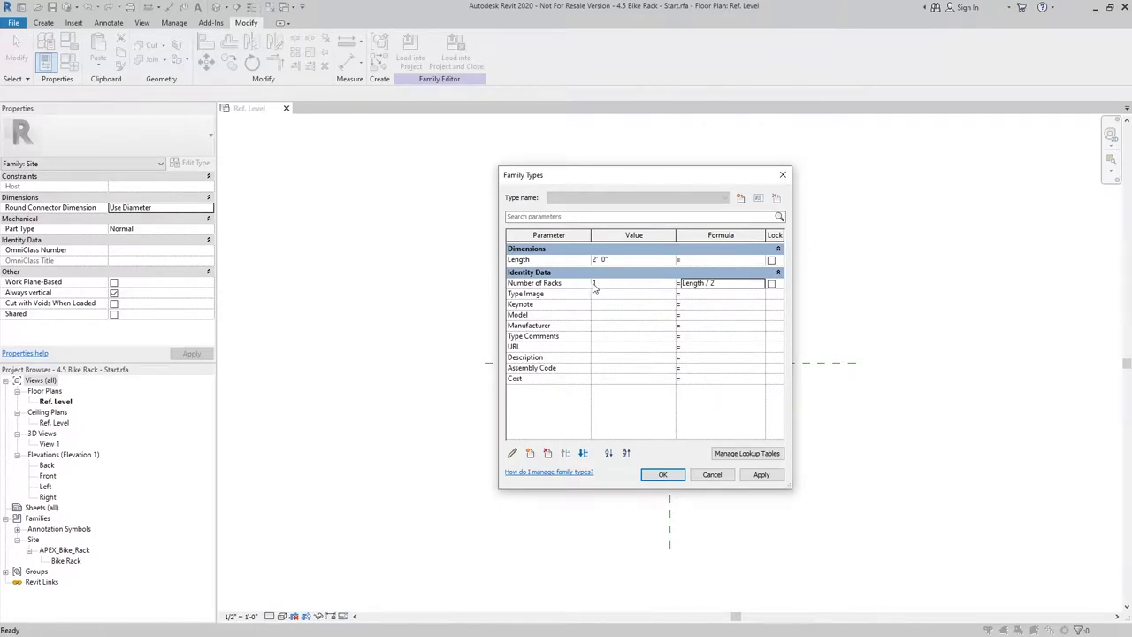
{"action": "double_click", "coordinate": [733, 286]}
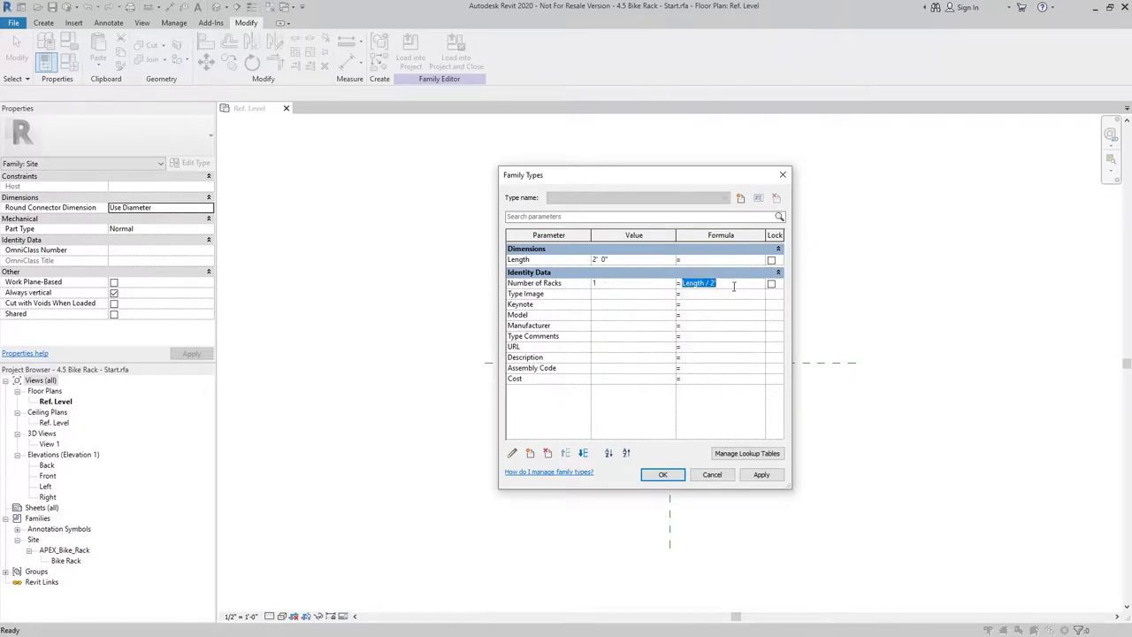
{"action": "left_click", "coordinate": [712, 474]}
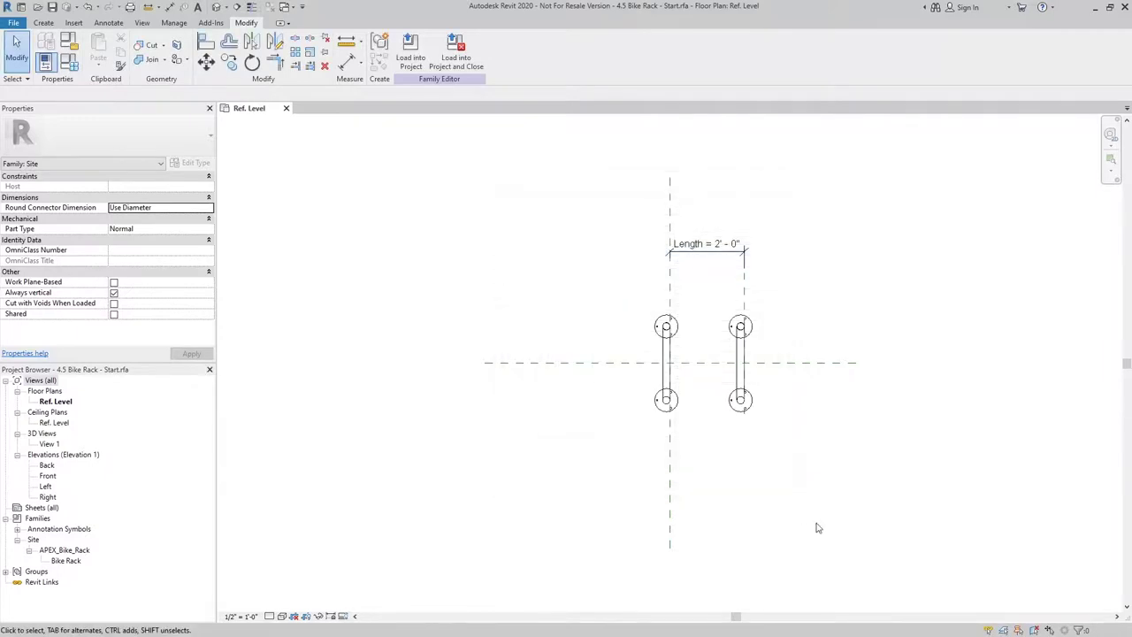
- Select the bike rack array and confirm the Number of Racks formula in Family Types
{"action": "left_click", "coordinate": [735, 324]}
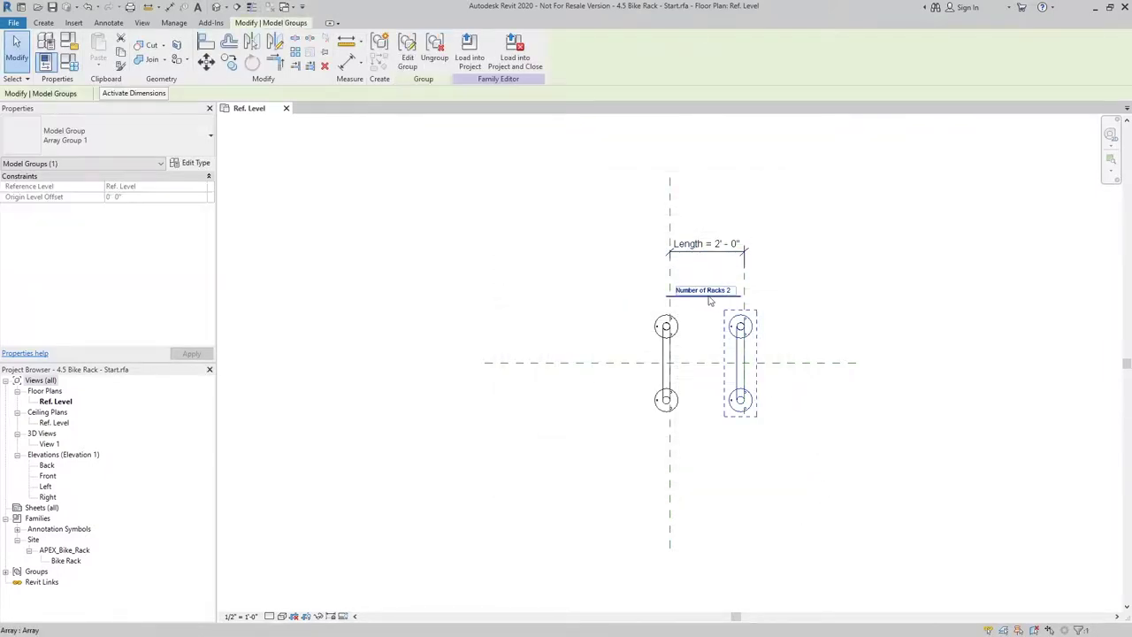
{"action": "left_click", "coordinate": [67, 68]}
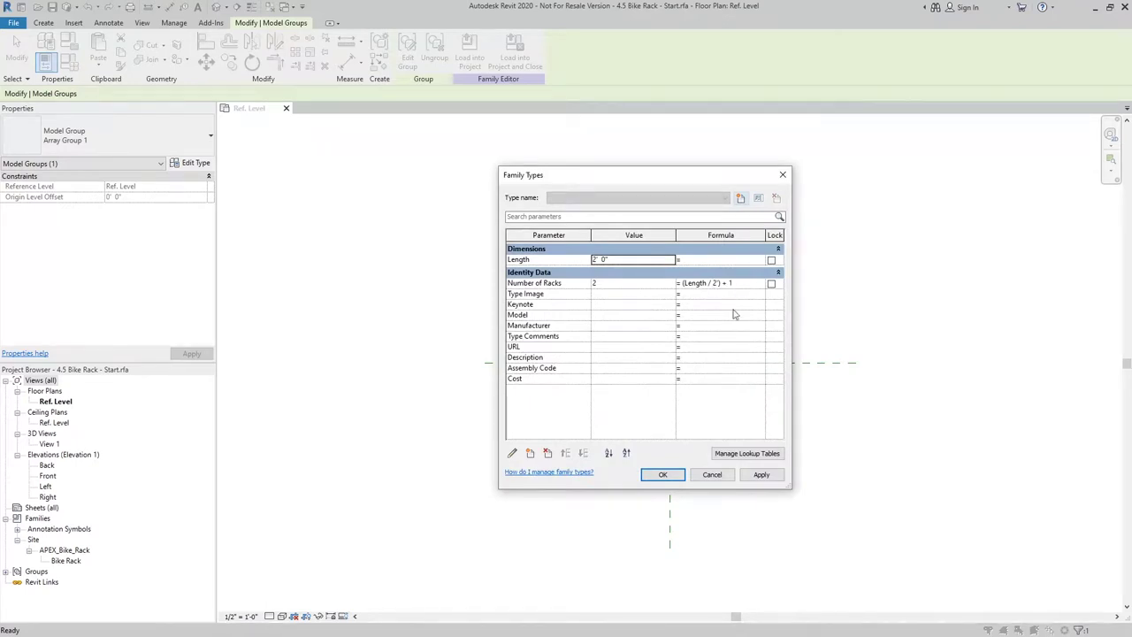
{"action": "left_click", "coordinate": [663, 474]}
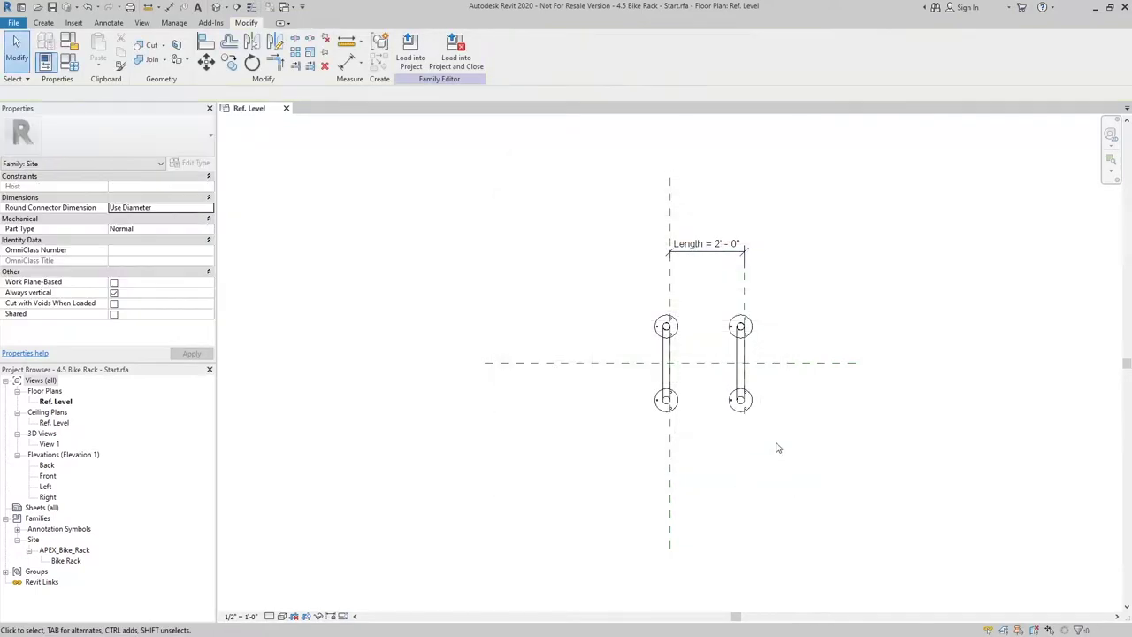
- Change the Length dimension to 8' - 0" so the array holds five racks
{"action": "left_click", "coordinate": [718, 244]}
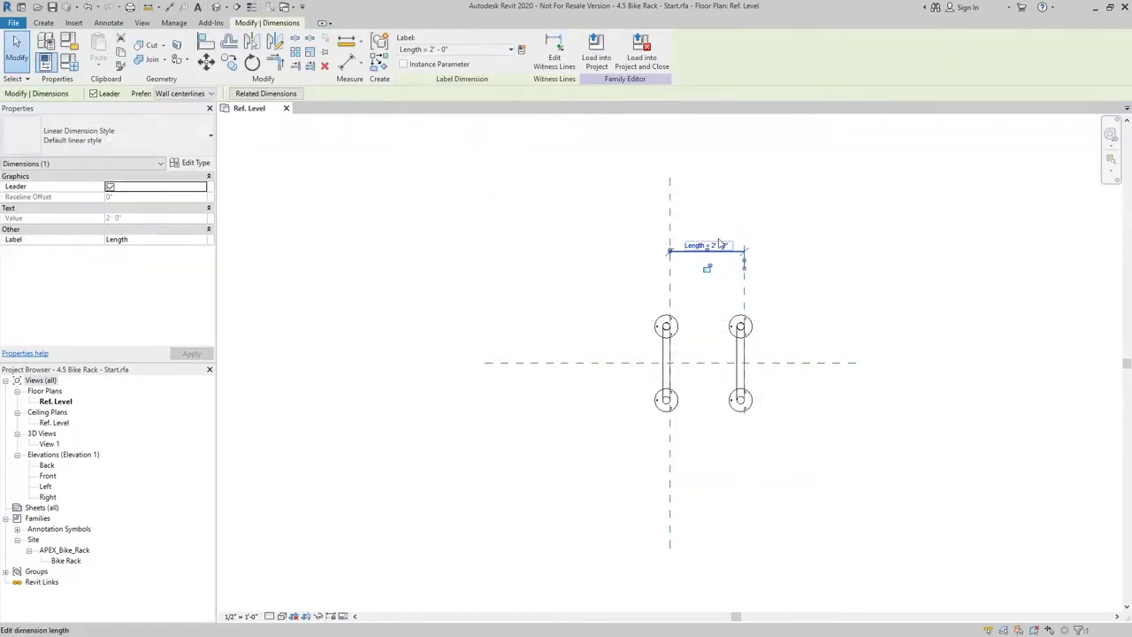
{"action": "left_click", "coordinate": [718, 244]}
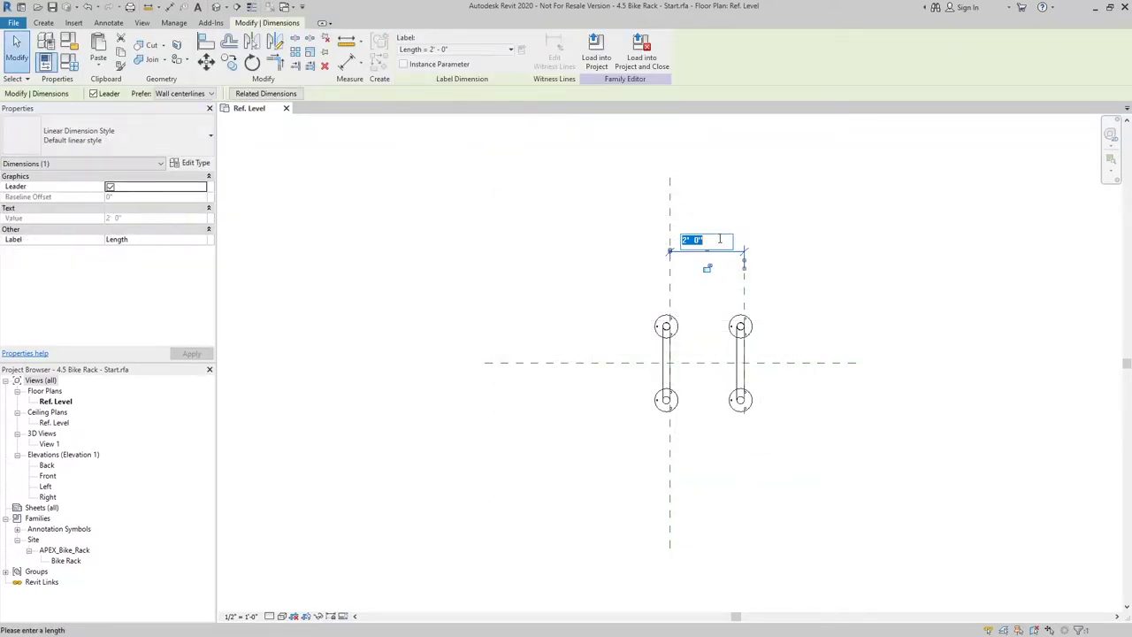
{"action": "type", "text": "8"}
{"action": "key", "text": "Return"}
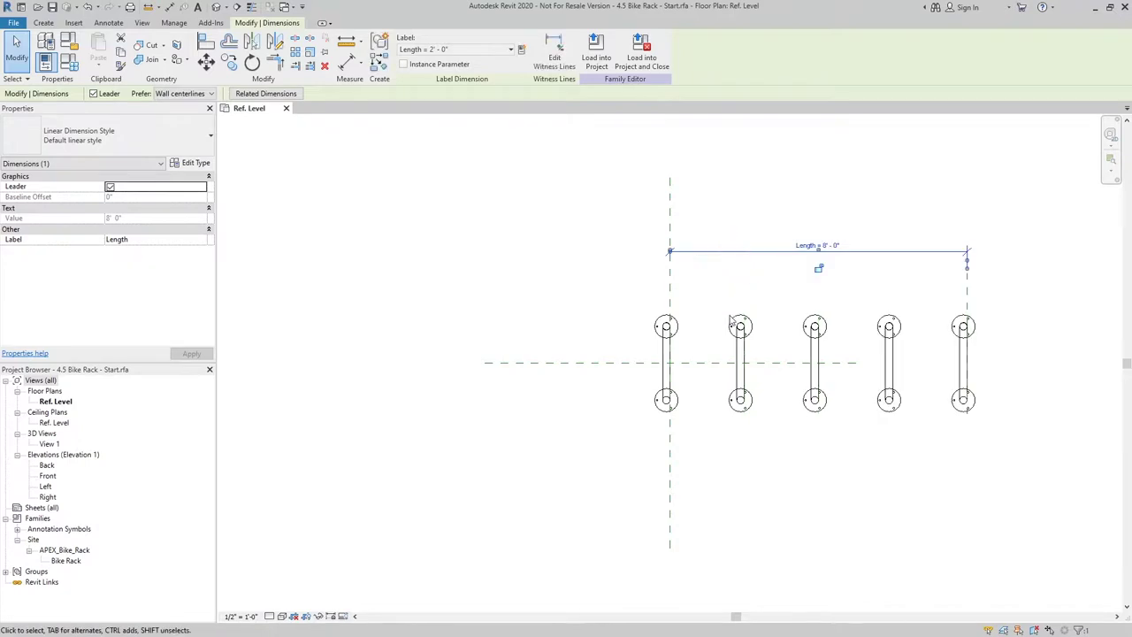